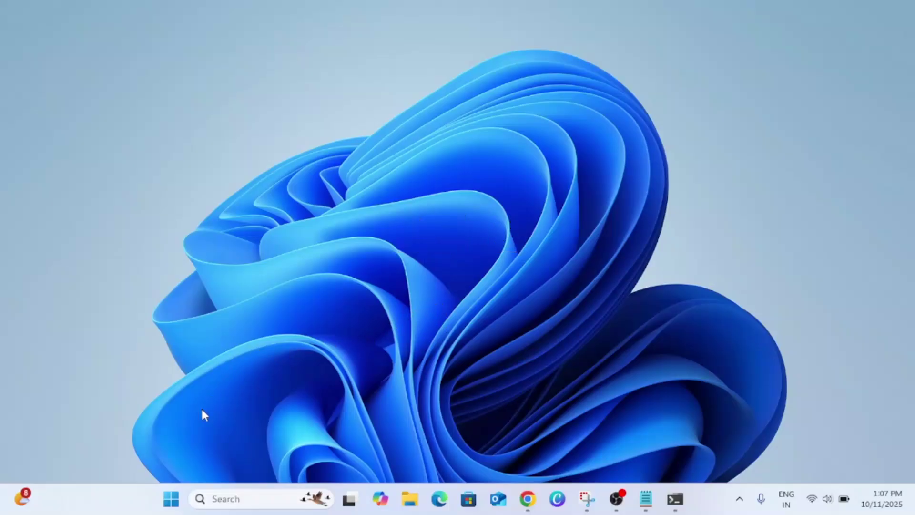
Step: Open the Settings app from the Start menu's pinned apps
{"action": "left_click", "coordinate": [173, 498]}
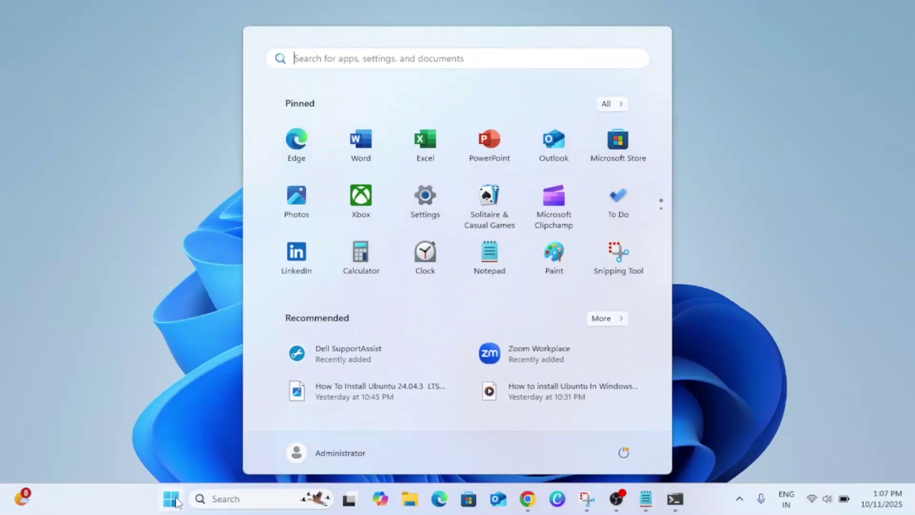
{"action": "left_click", "coordinate": [436, 215]}
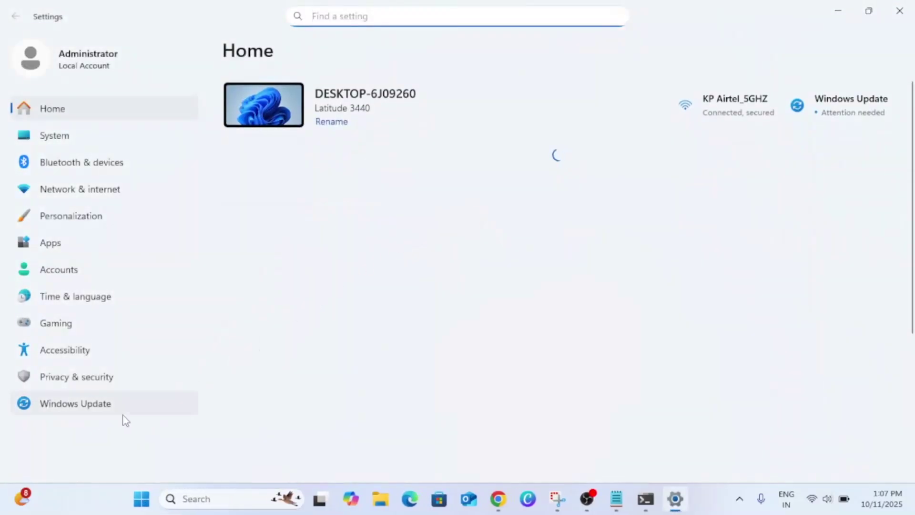
Step: Run winver to confirm version 24H2 (build 26100.6725), then open Windows Update
{"action": "left_click", "coordinate": [200, 503]}
{"action": "type", "text": "winver"}
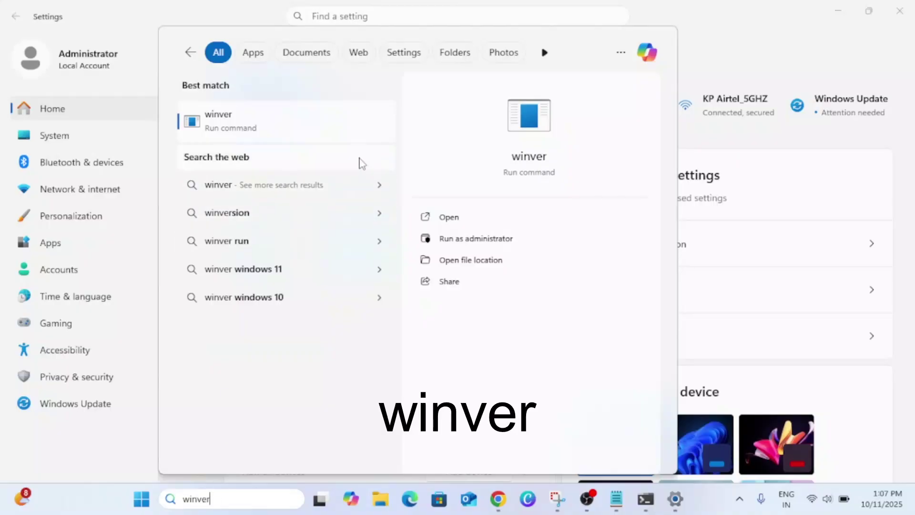
{"action": "left_click", "coordinate": [245, 126]}
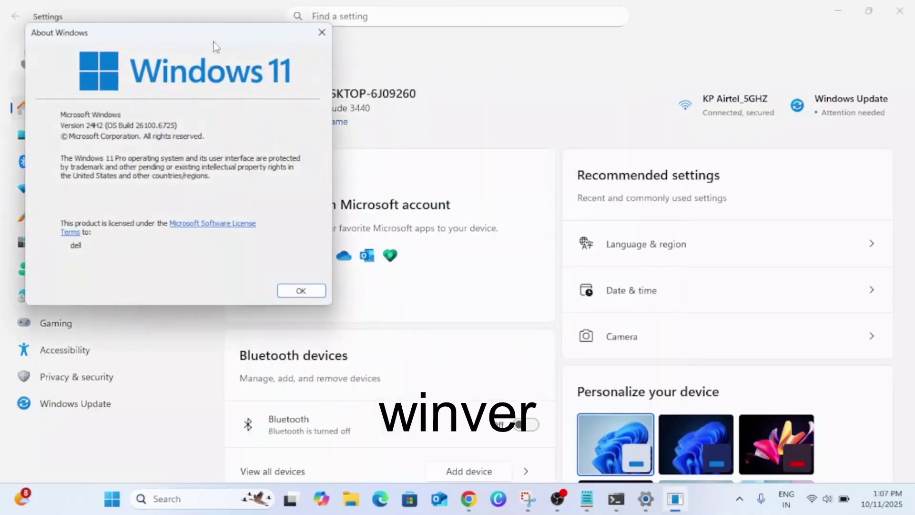
{"action": "left_click_drag", "start_coordinate": [215, 38], "coordinate": [575, 137]}
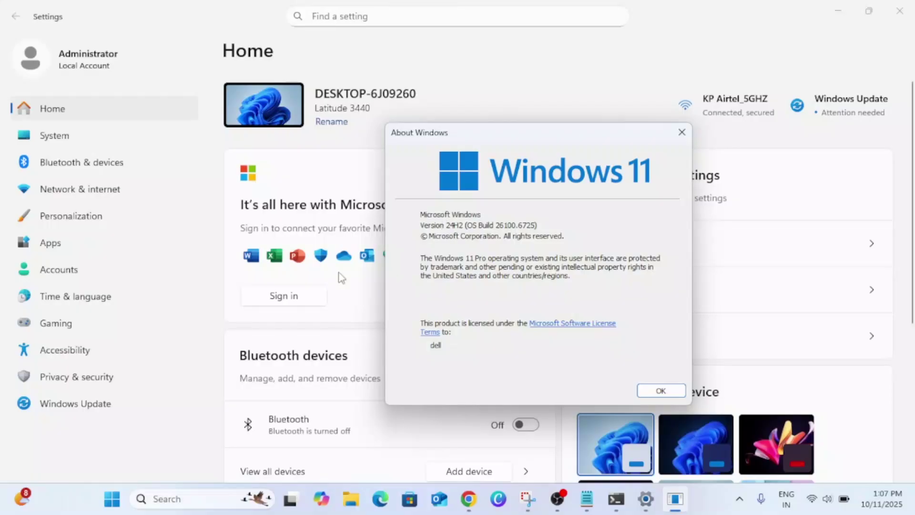
{"action": "left_click", "coordinate": [94, 405]}
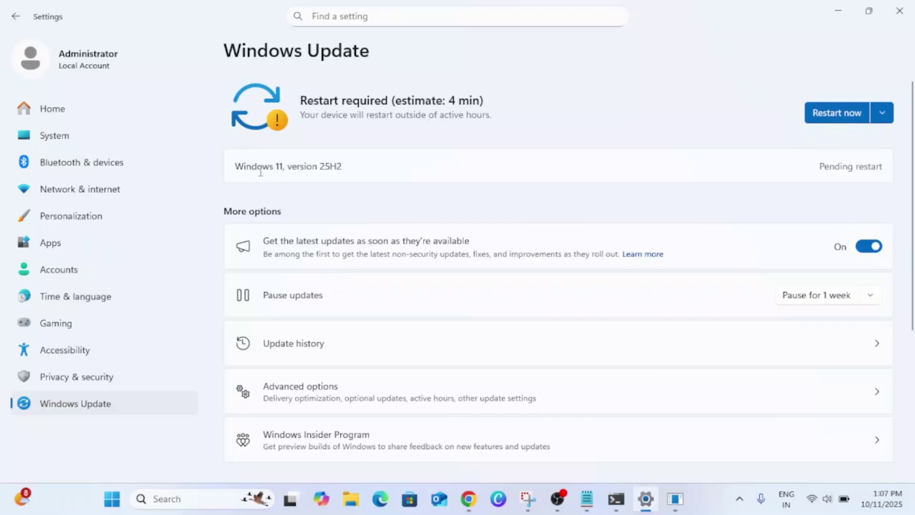
Step: Highlight the pending Windows 11, version 25H2 update, then close Settings and About Windows
{"action": "left_click_drag", "start_coordinate": [340, 164], "coordinate": [237, 163]}
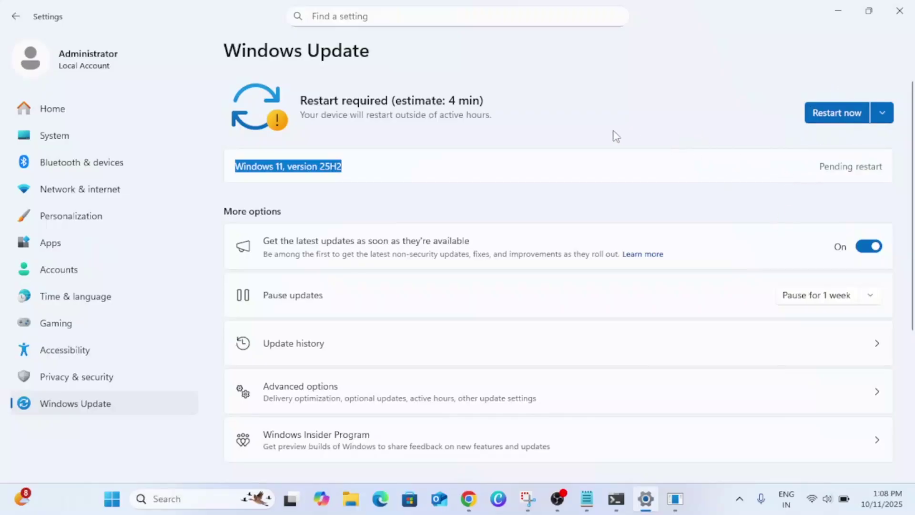
{"action": "left_click", "coordinate": [294, 171]}
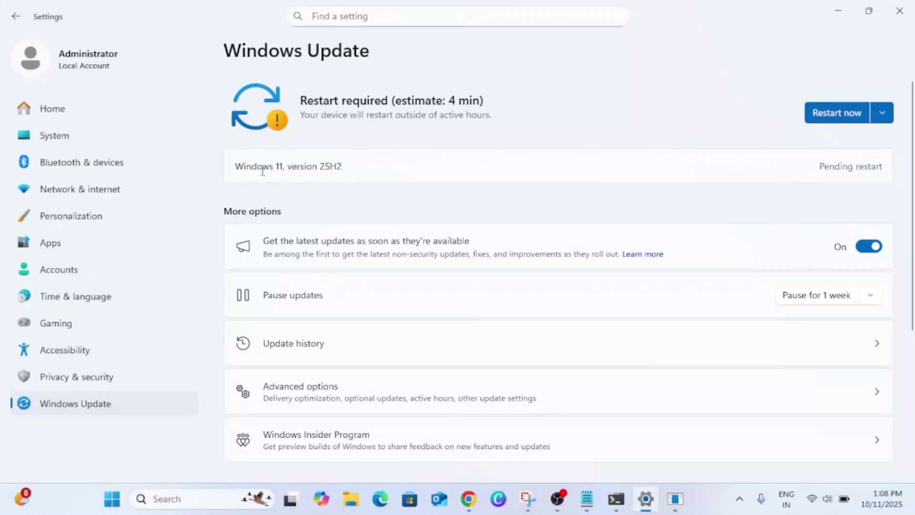
{"action": "left_click_drag", "start_coordinate": [276, 168], "coordinate": [338, 168]}
{"action": "left_click", "coordinate": [900, 11]}
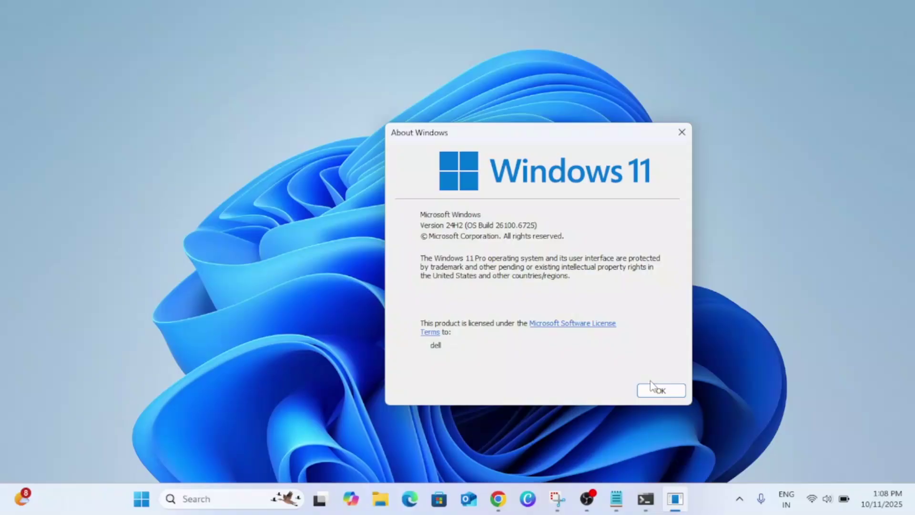
{"action": "left_click", "coordinate": [652, 386]}
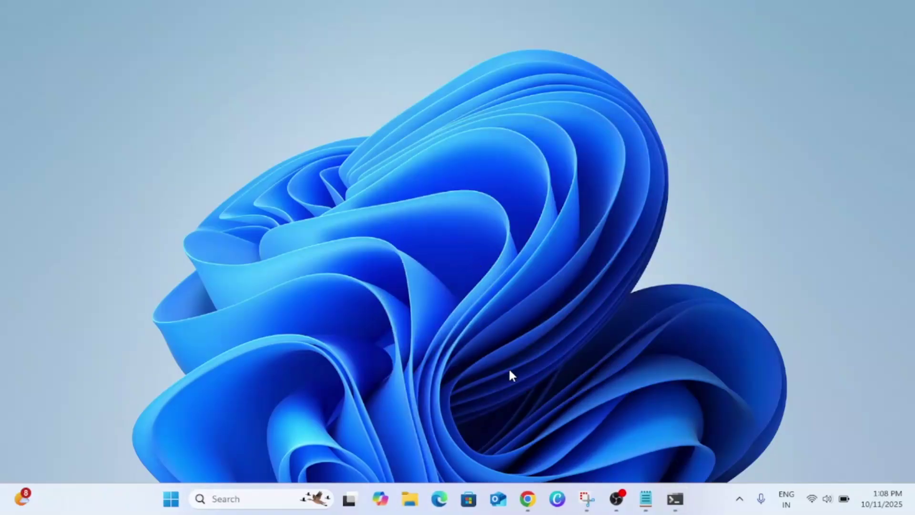
Step: Run the dism /online /get-intl line from Notepad in an administrator Command Prompt and highlight the en-US UI language
{"action": "left_click", "coordinate": [646, 499]}
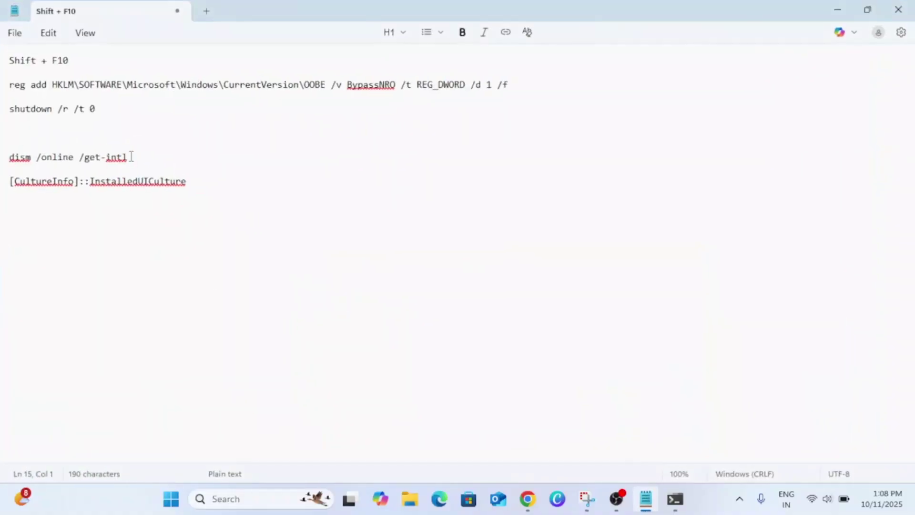
{"action": "left_click_drag", "start_coordinate": [131, 157], "coordinate": [9, 157]}
{"action": "key", "text": "ctrl+c"}
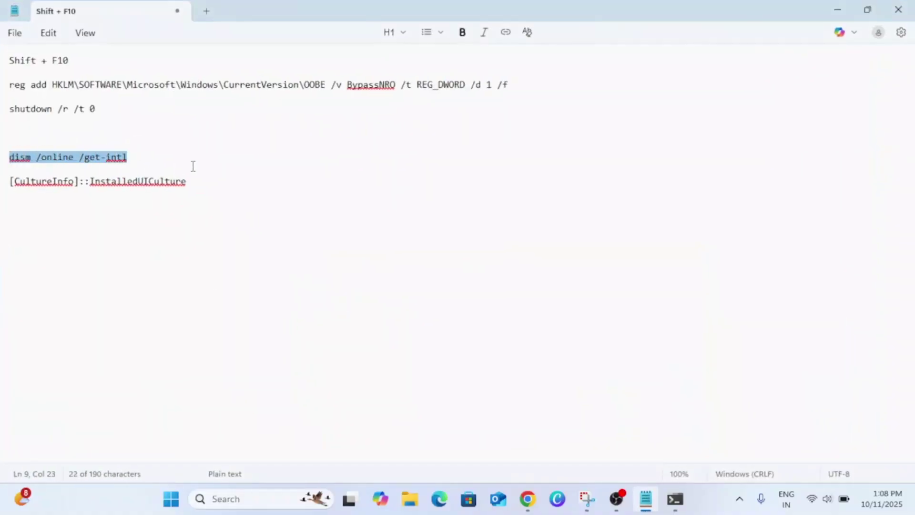
{"action": "left_click", "coordinate": [233, 501]}
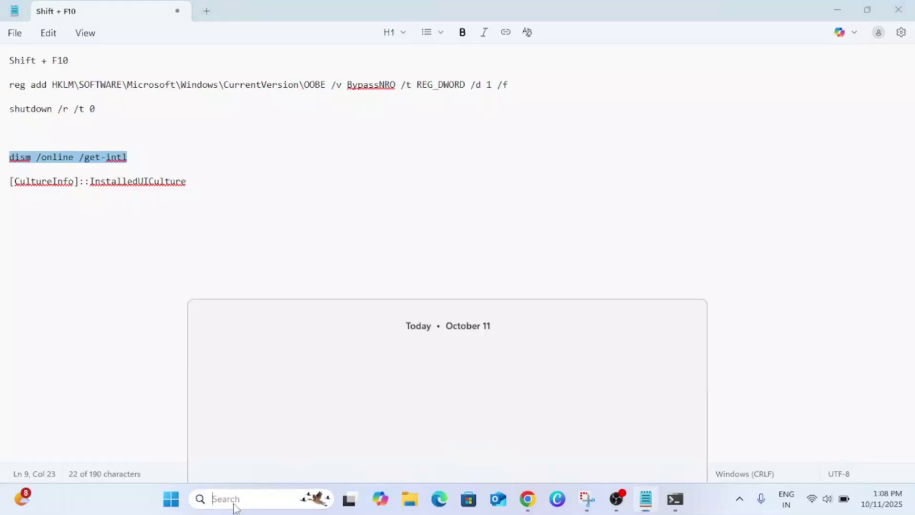
{"action": "type", "text": "cmd"}
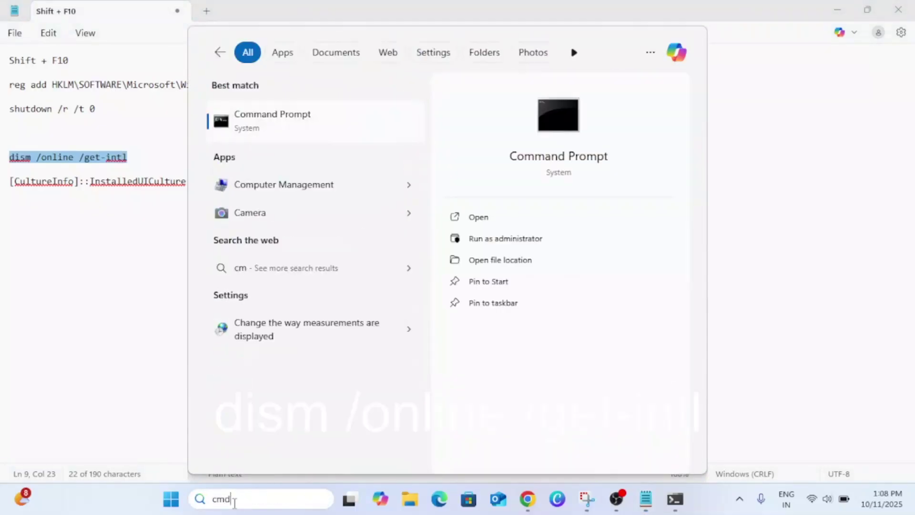
{"action": "left_click", "coordinate": [499, 238]}
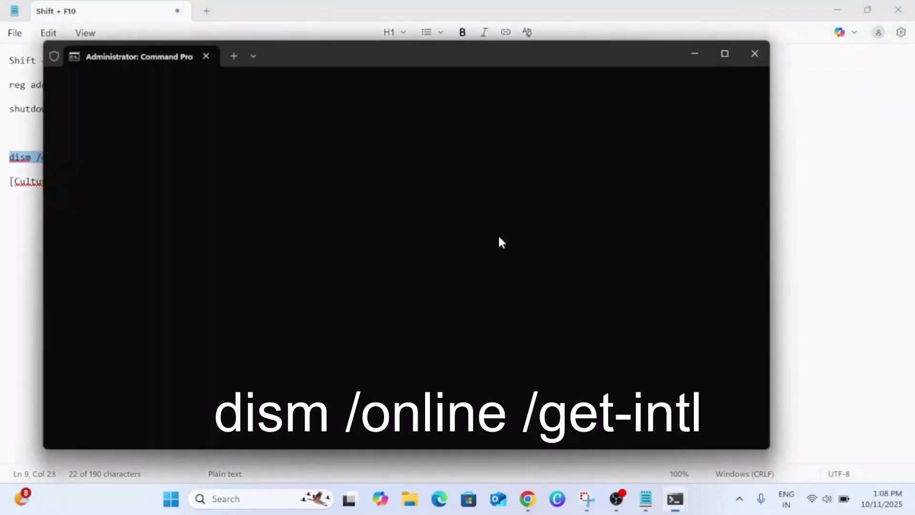
{"action": "key", "text": "ctrl+v"}
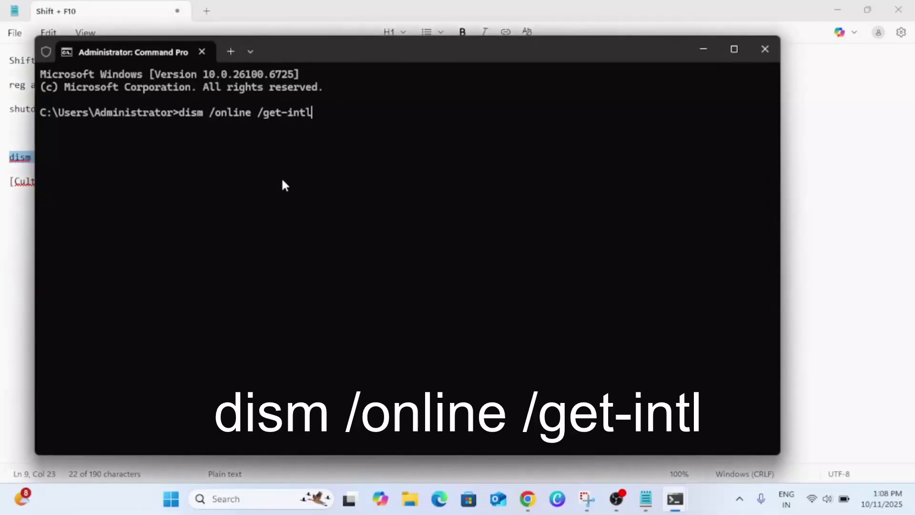
{"action": "key", "text": "Return"}
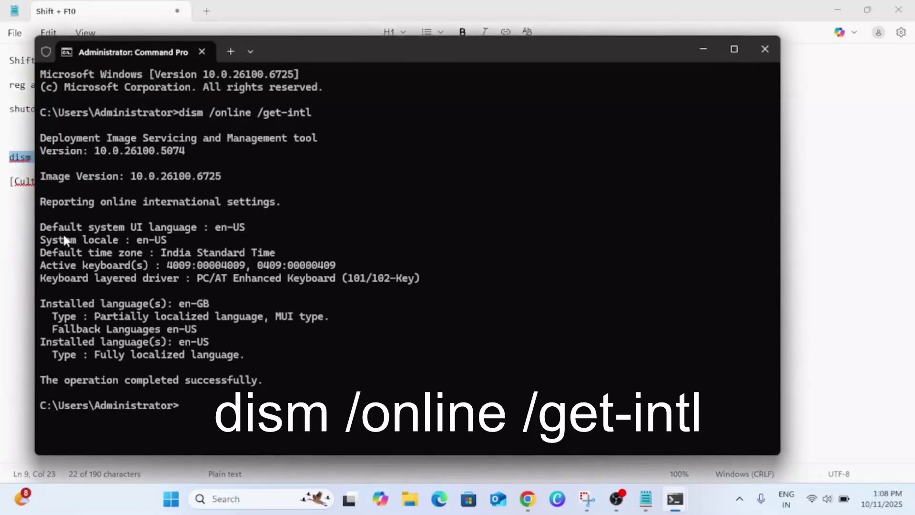
{"action": "left_click_drag", "start_coordinate": [45, 228], "coordinate": [248, 231]}
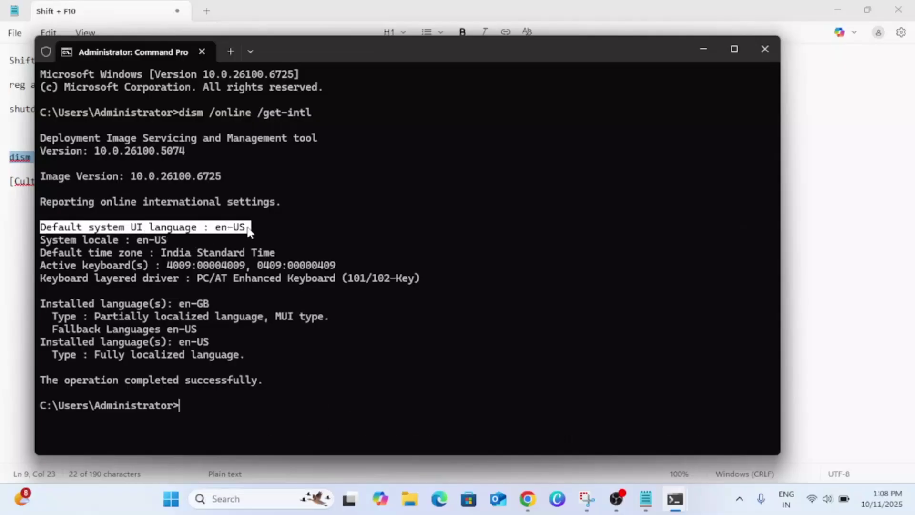
Step: Run [CultureInfo]::InstalledUICulture from the Notepad notes in an administrator PowerShell
{"action": "left_click", "coordinate": [704, 50]}
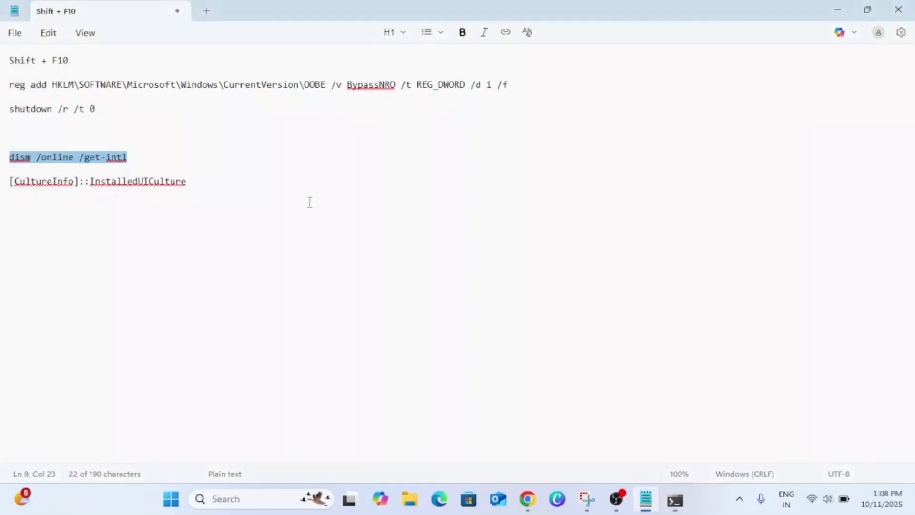
{"action": "left_click_drag", "start_coordinate": [190, 181], "coordinate": [5, 183]}
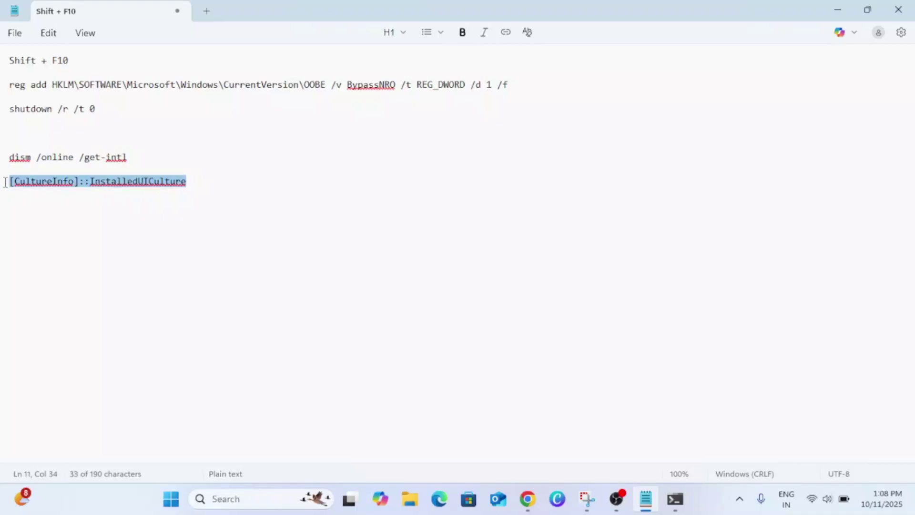
{"action": "left_click", "coordinate": [245, 502]}
{"action": "type", "text": "power"}
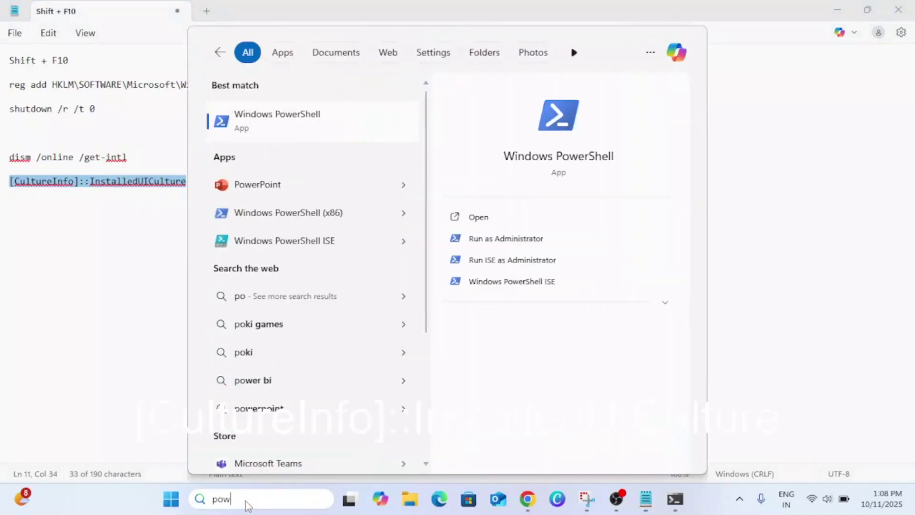
{"action": "left_click", "coordinate": [539, 241]}
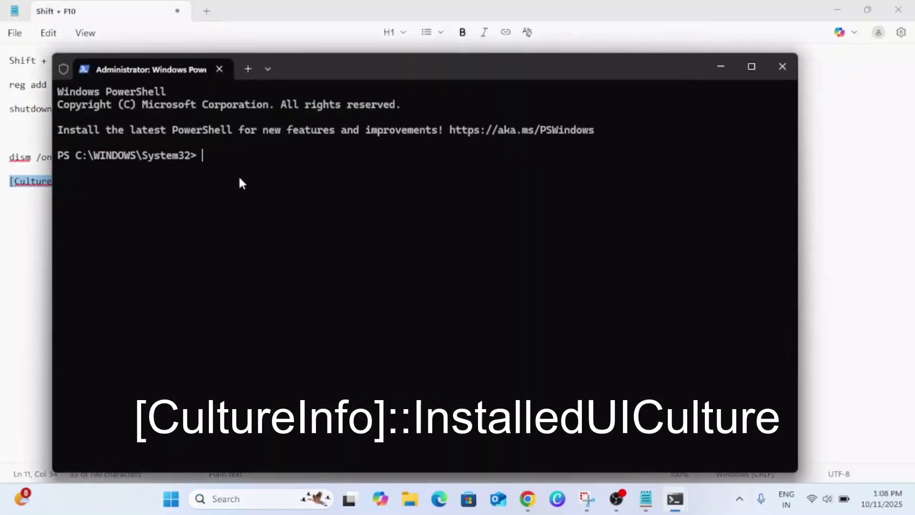
{"action": "type", "text": "[CultureInfo]::InstalledUICulture"}
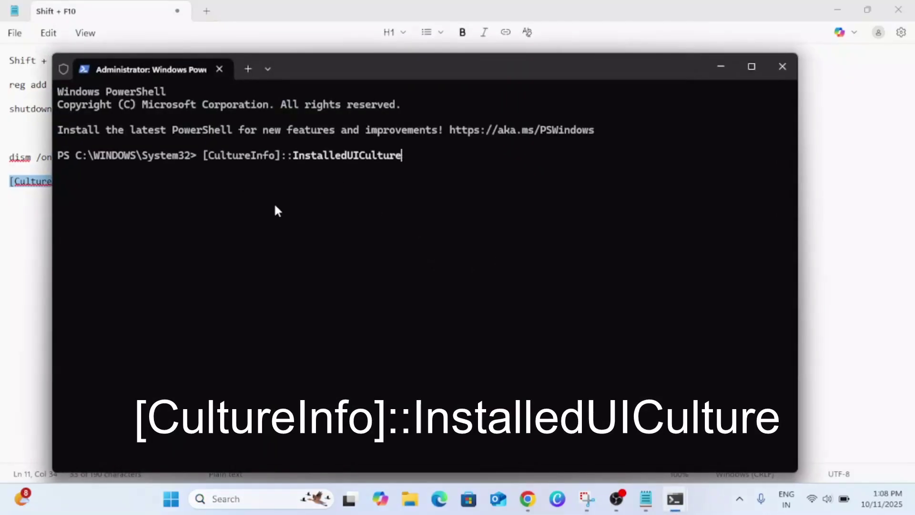
{"action": "key", "text": "Return"}
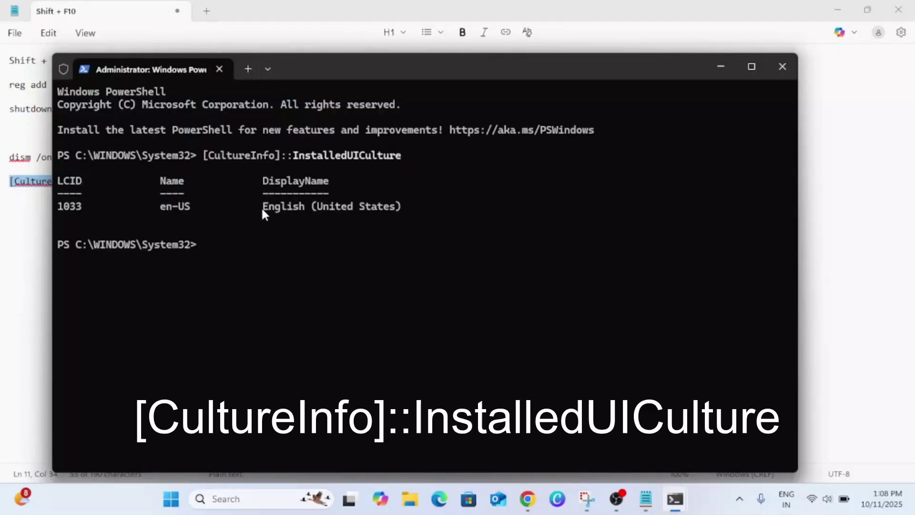
Step: Highlight the English (United States) display name in the en-US, LCID 1033 result
{"action": "left_click_drag", "start_coordinate": [272, 208], "coordinate": [399, 210]}
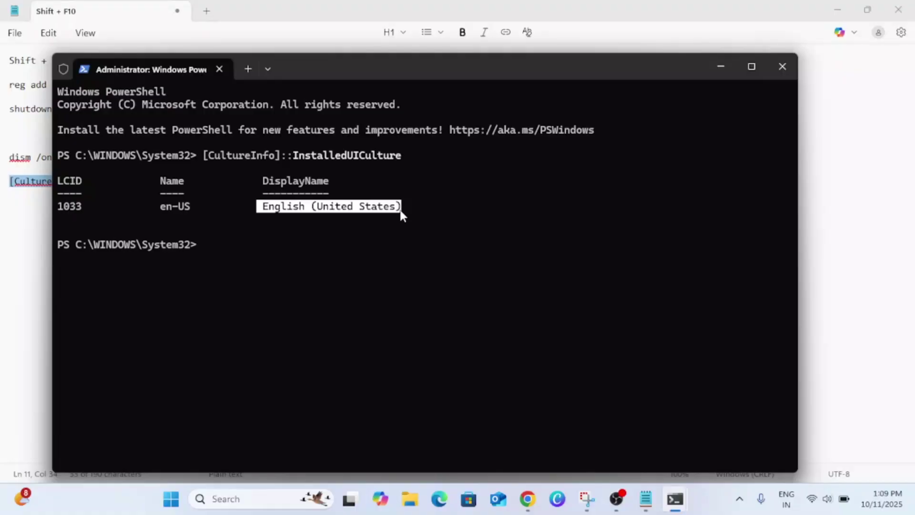
{"action": "left_click", "coordinate": [274, 228]}
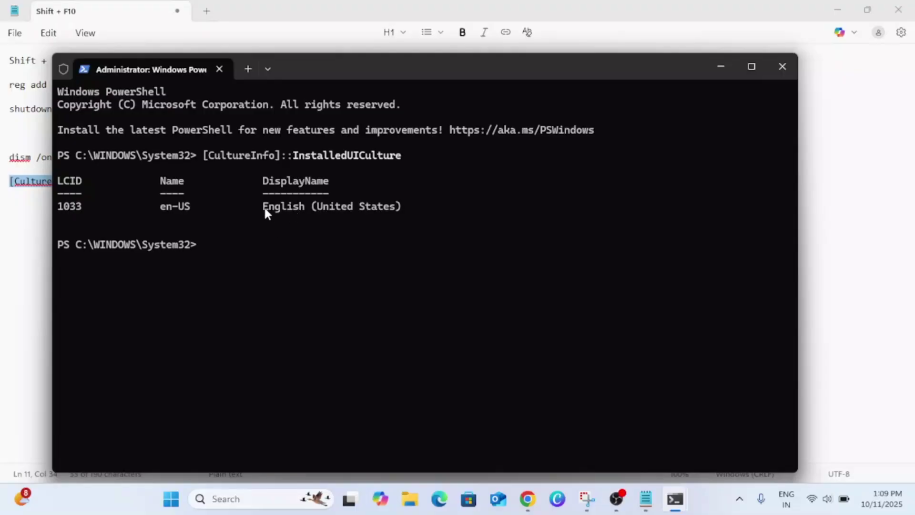
{"action": "left_click_drag", "start_coordinate": [265, 208], "coordinate": [398, 214]}
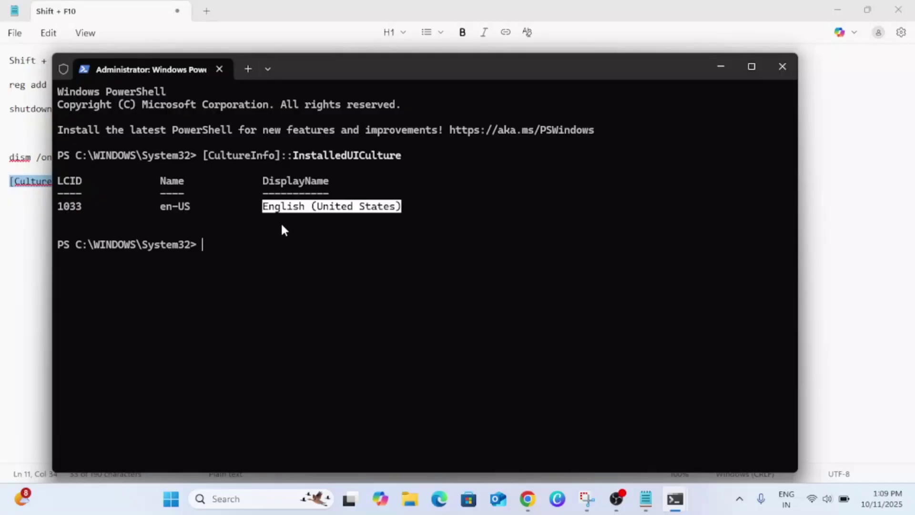
{"action": "left_click", "coordinate": [267, 213]}
{"action": "left_click_drag", "start_coordinate": [301, 210], "coordinate": [408, 213]}
Step: Google 'download windows 11 iso' and open Microsoft's Download Windows 11 page
{"action": "left_click", "coordinate": [527, 499]}
{"action": "left_click", "coordinate": [319, 238]}
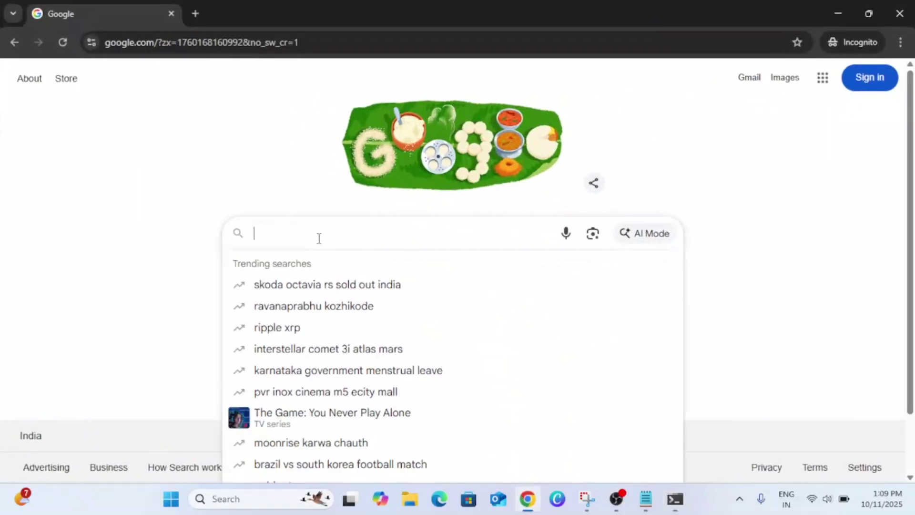
{"action": "type", "text": "download i"}
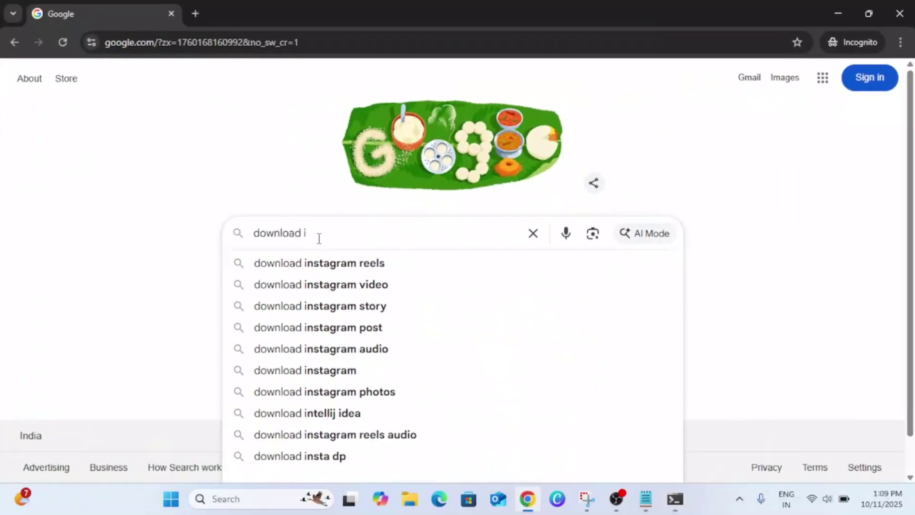
{"action": "key", "text": "BackSpace"}
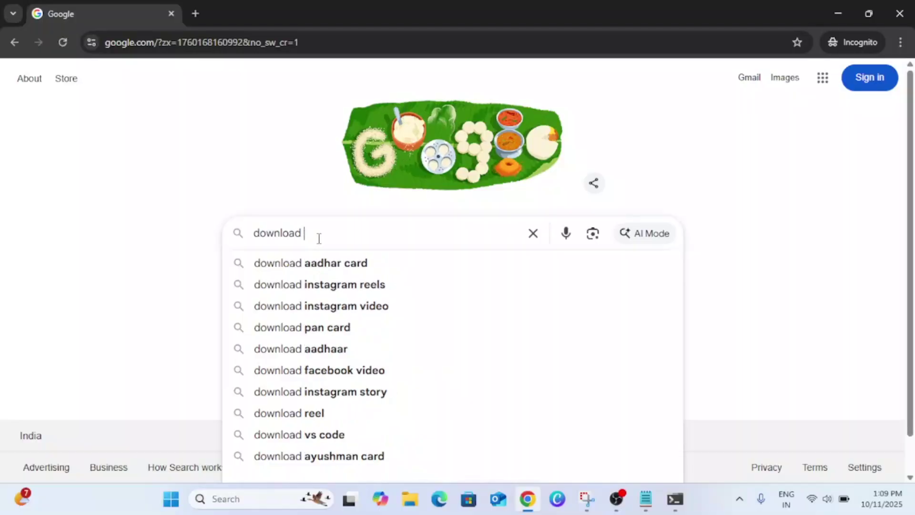
{"action": "type", "text": "windows 11 iso"}
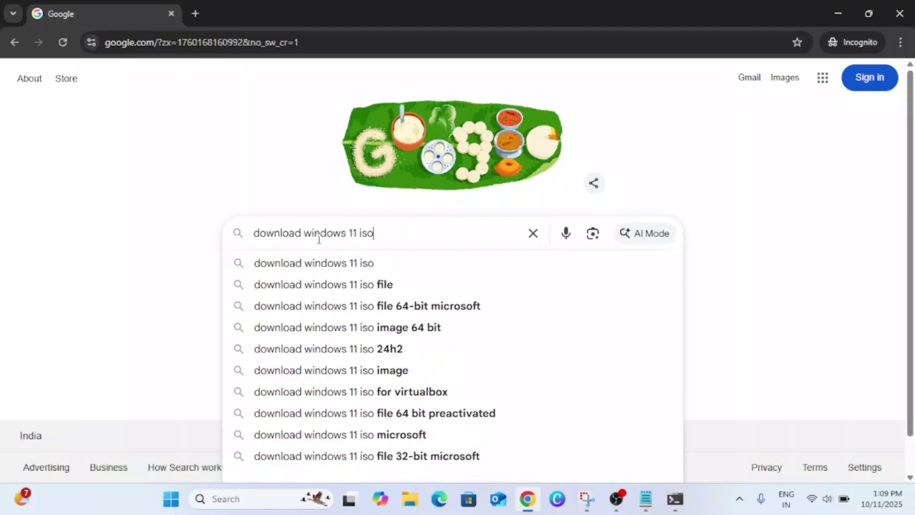
{"action": "key", "text": "Return"}
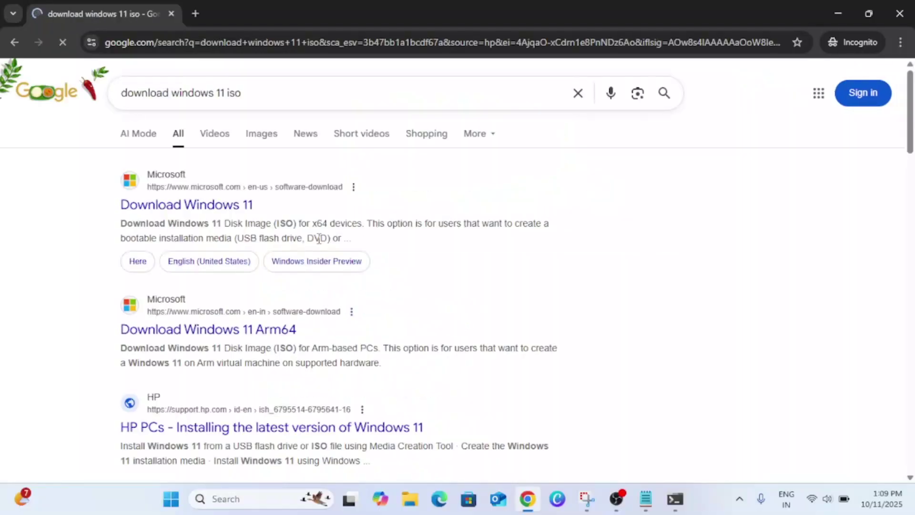
{"action": "left_click", "coordinate": [215, 210]}
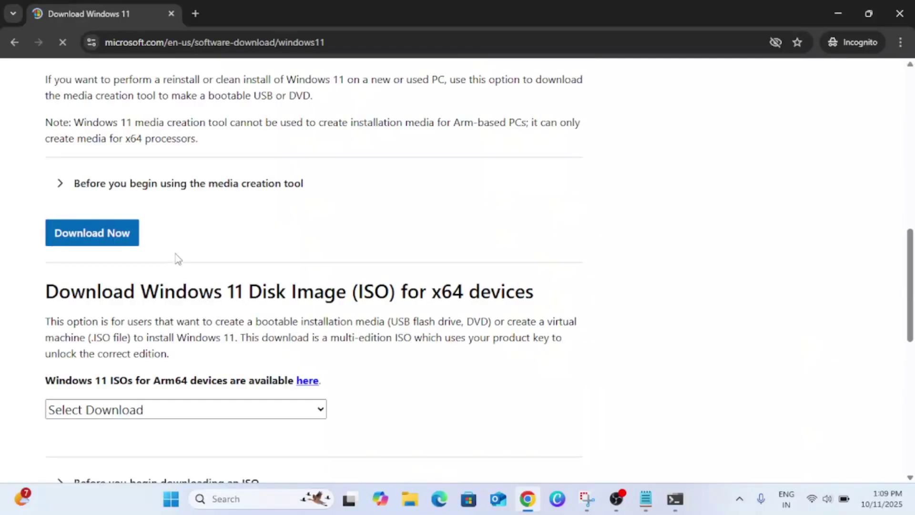
Step: Choose and confirm the Windows 11 multi-edition x64 ISO download
{"action": "left_click_drag", "start_coordinate": [45, 292], "coordinate": [502, 299]}
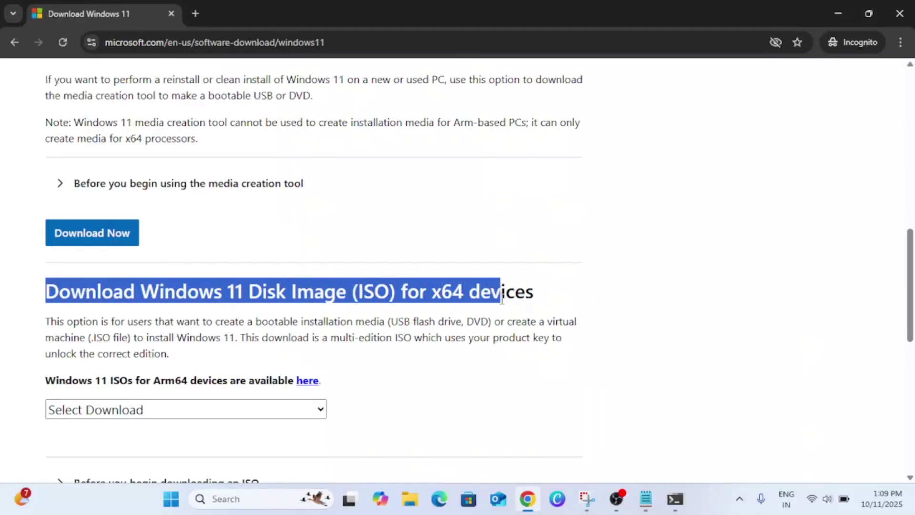
{"action": "scroll", "coordinate": [237, 316], "scroll_direction": "down", "scroll_amount": 3}
{"action": "left_click", "coordinate": [175, 279]}
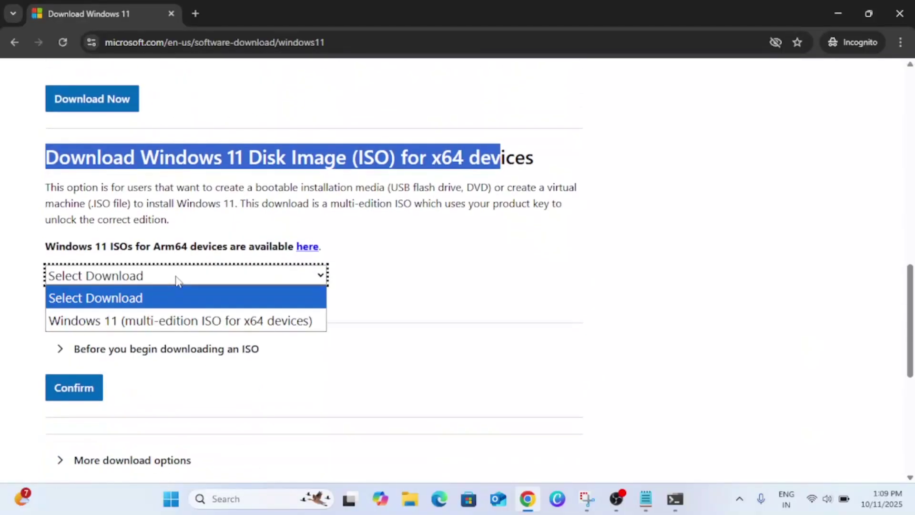
{"action": "left_click", "coordinate": [167, 324]}
{"action": "scroll", "coordinate": [164, 322], "scroll_direction": "down", "scroll_amount": 3}
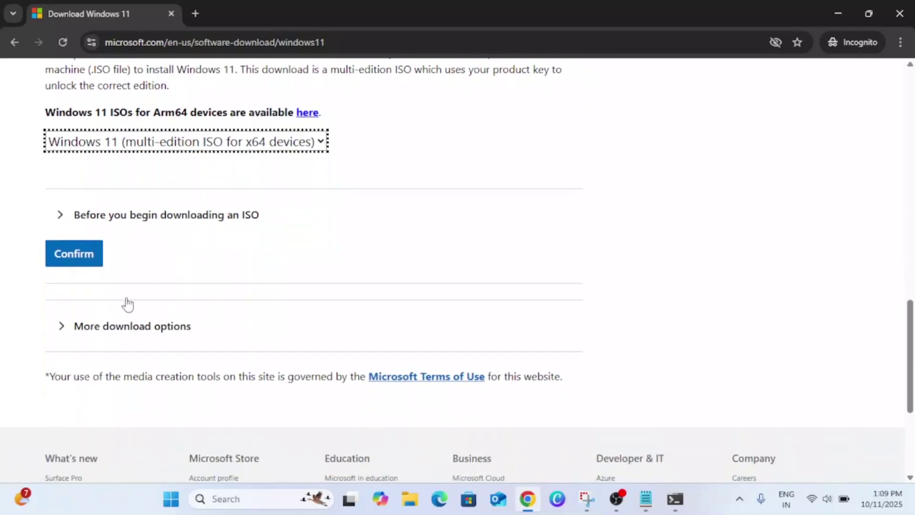
{"action": "left_click", "coordinate": [86, 266]}
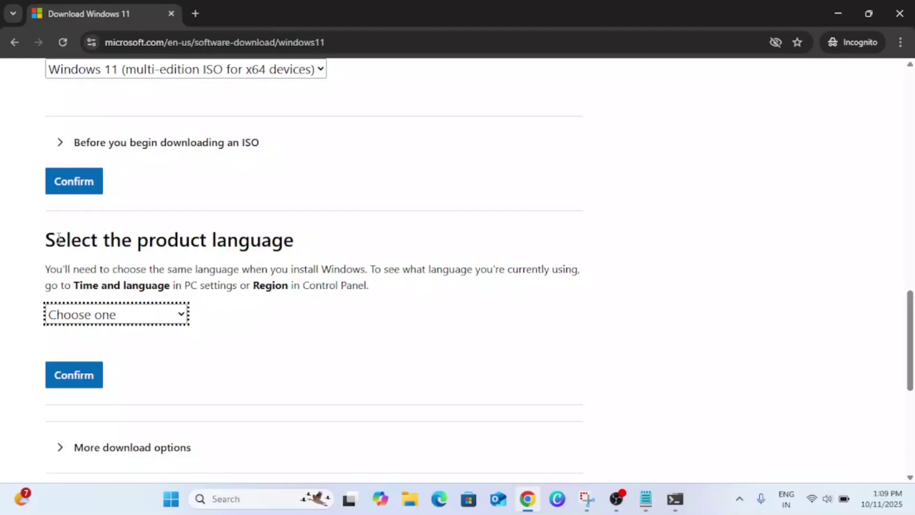
Step: Check the installed language in PowerShell, then confirm English (United States) as product language
{"action": "left_click_drag", "start_coordinate": [59, 237], "coordinate": [300, 251]}
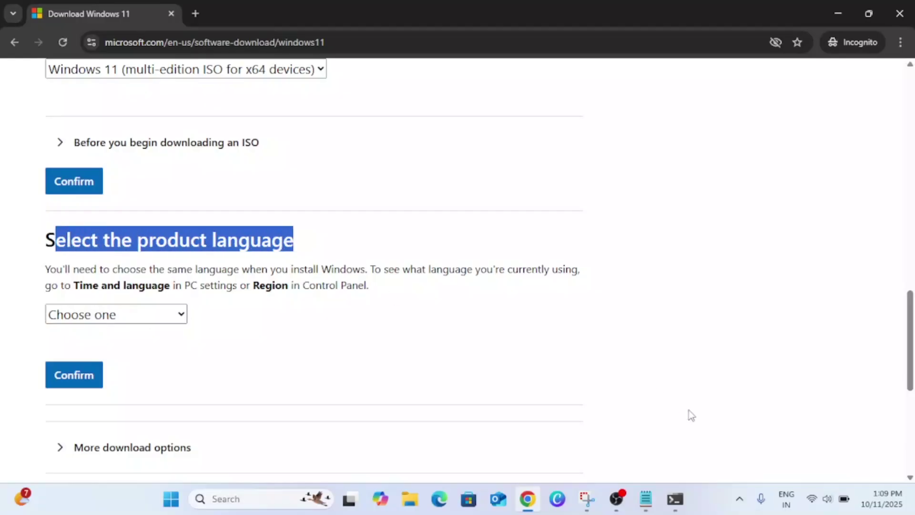
{"action": "left_click", "coordinate": [675, 498]}
{"action": "left_click", "coordinate": [772, 436]}
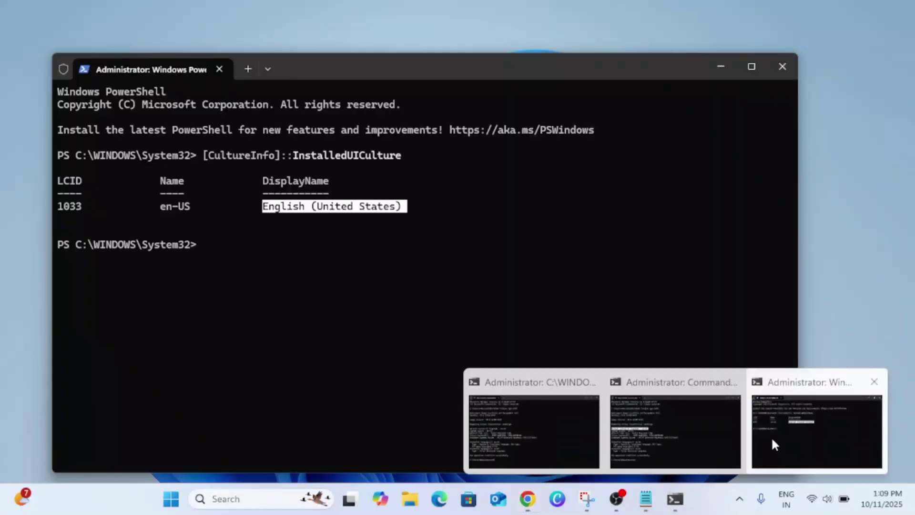
{"action": "left_click", "coordinate": [771, 437]}
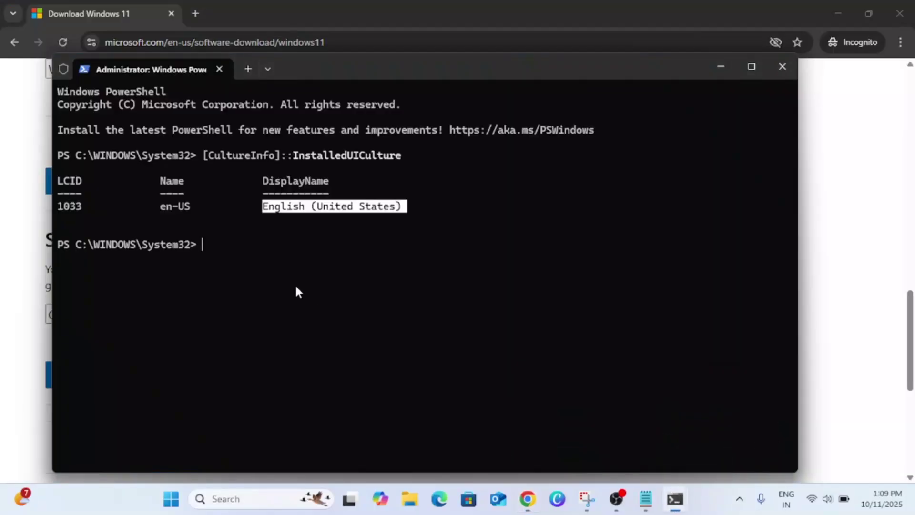
{"action": "left_click", "coordinate": [720, 67]}
{"action": "left_click", "coordinate": [157, 315]}
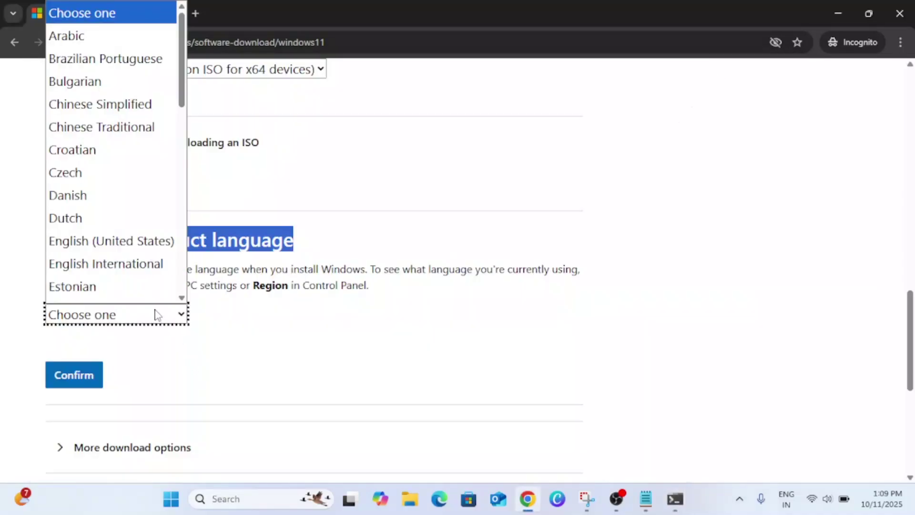
{"action": "scroll", "coordinate": [127, 249], "scroll_direction": "down", "scroll_amount": 1}
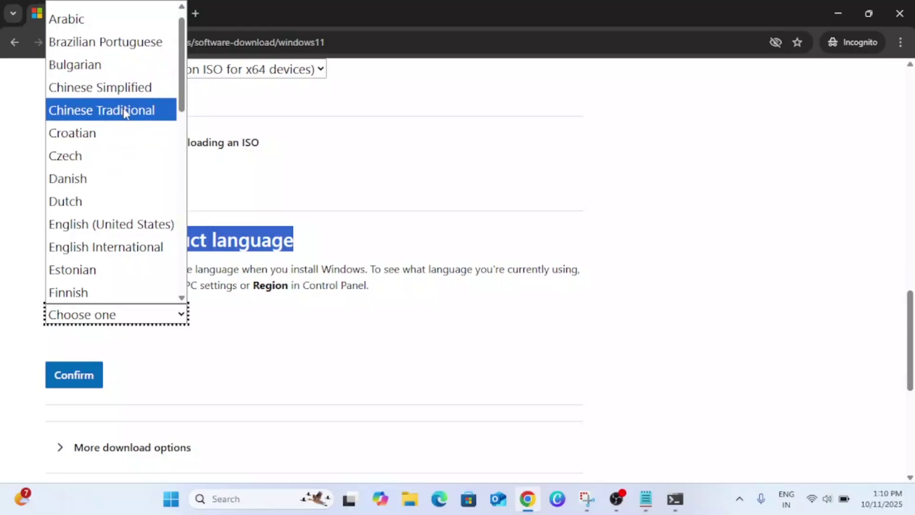
{"action": "left_click", "coordinate": [114, 225]}
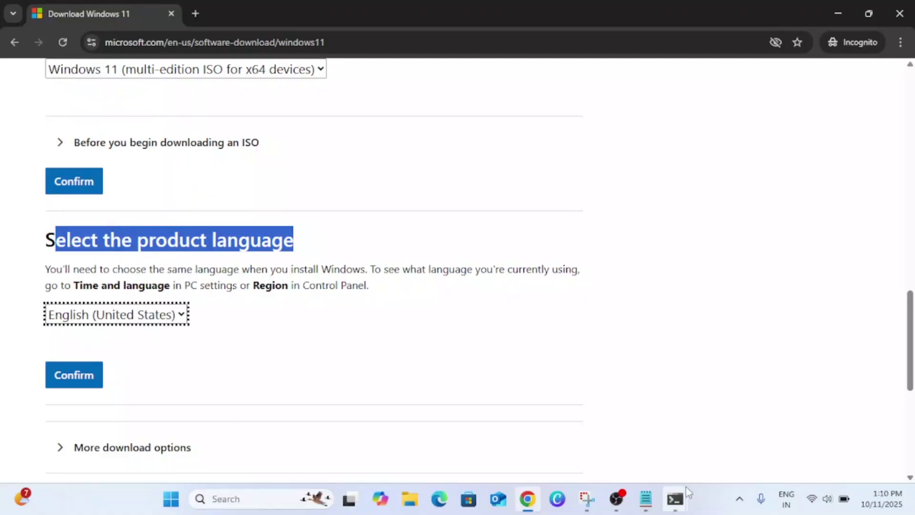
{"action": "left_click", "coordinate": [84, 375]}
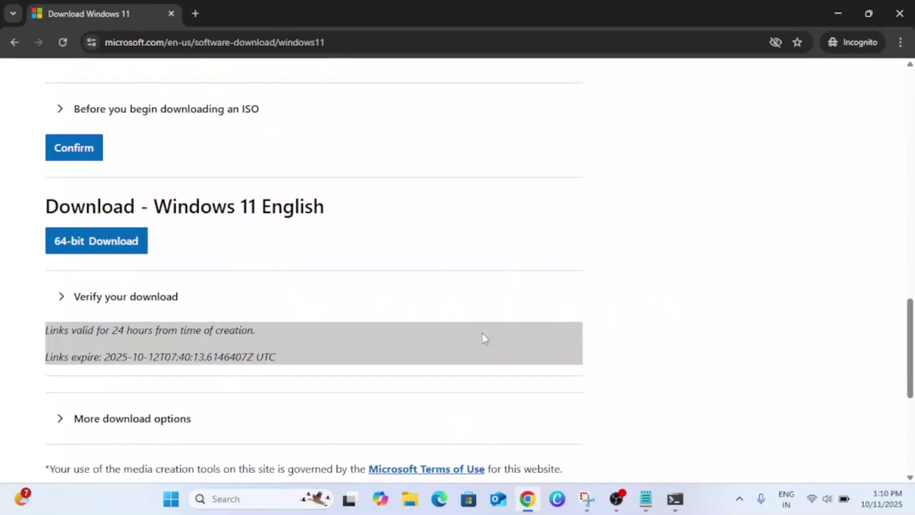
Step: Save the 64-bit English ISO to Downloads, pause the download, and quit Chrome
{"action": "scroll", "coordinate": [482, 333], "scroll_direction": "down", "scroll_amount": 3}
{"action": "left_click", "coordinate": [99, 114]}
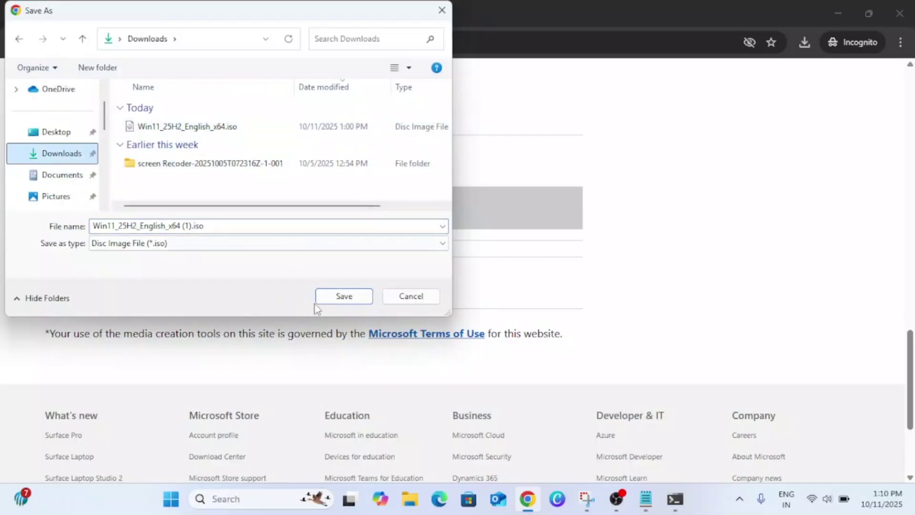
{"action": "left_click", "coordinate": [342, 299]}
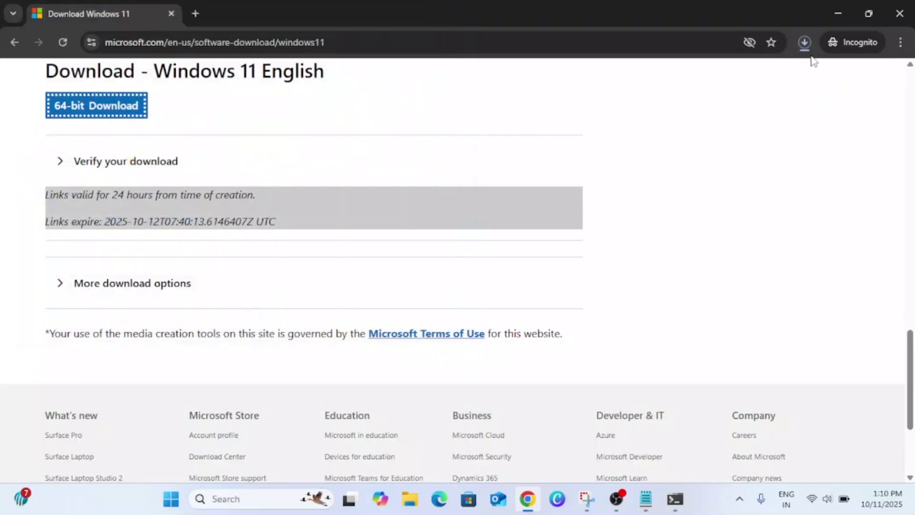
{"action": "left_click", "coordinate": [805, 42]}
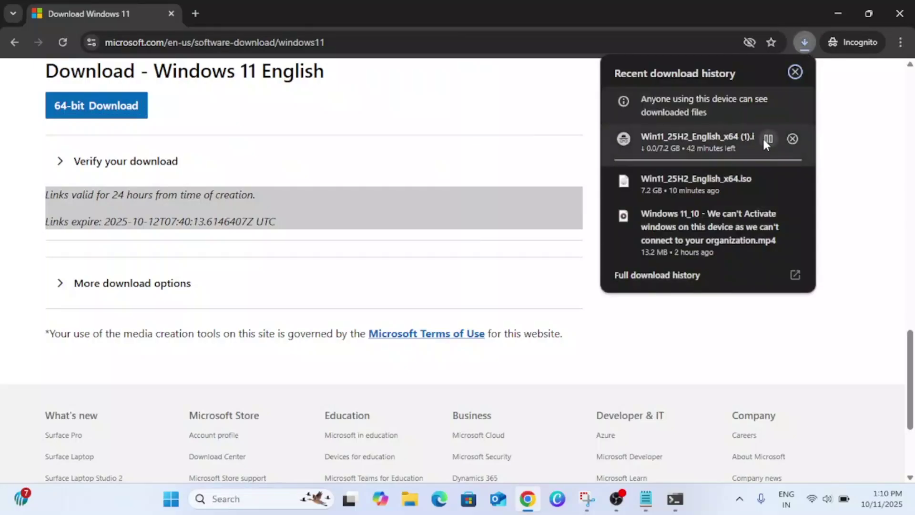
{"action": "left_click", "coordinate": [768, 139]}
{"action": "left_click", "coordinate": [900, 13]}
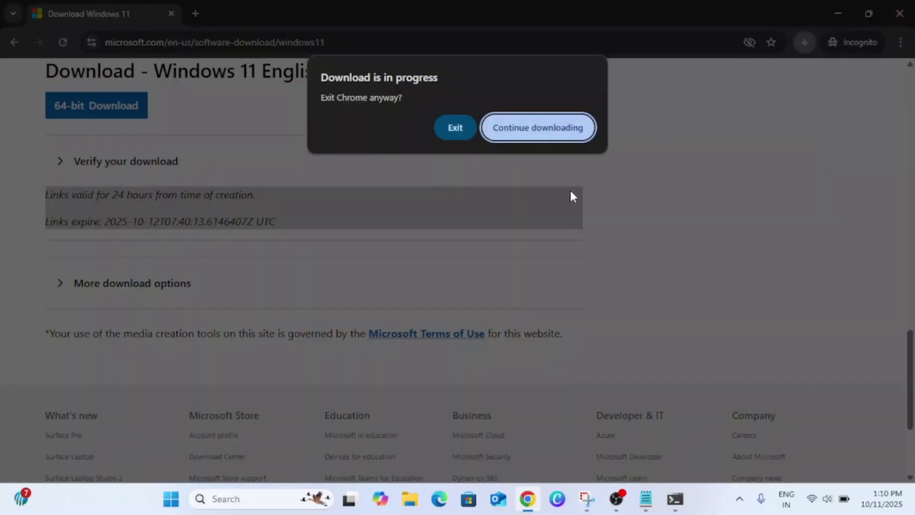
{"action": "left_click", "coordinate": [444, 135]}
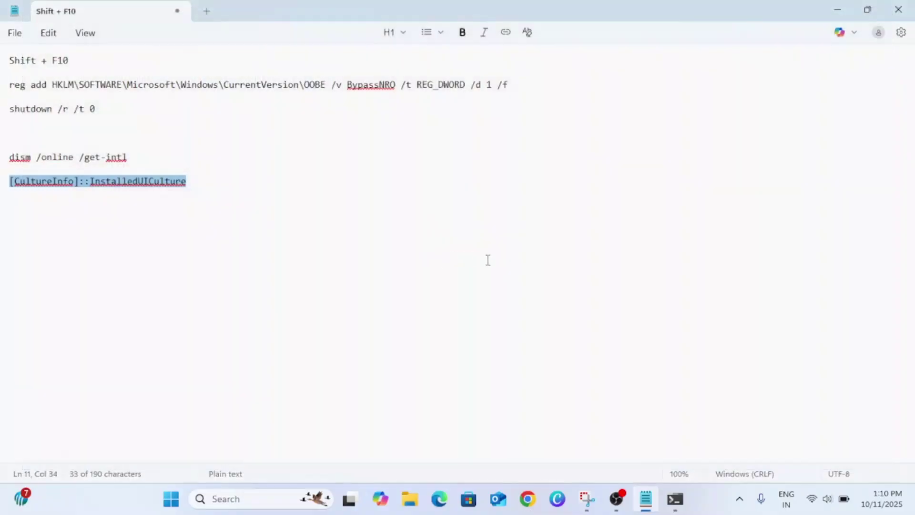
Step: Mount Win11_25H2_English_x64.iso from Downloads and allow the open-file security warning
{"action": "left_click", "coordinate": [837, 9]}
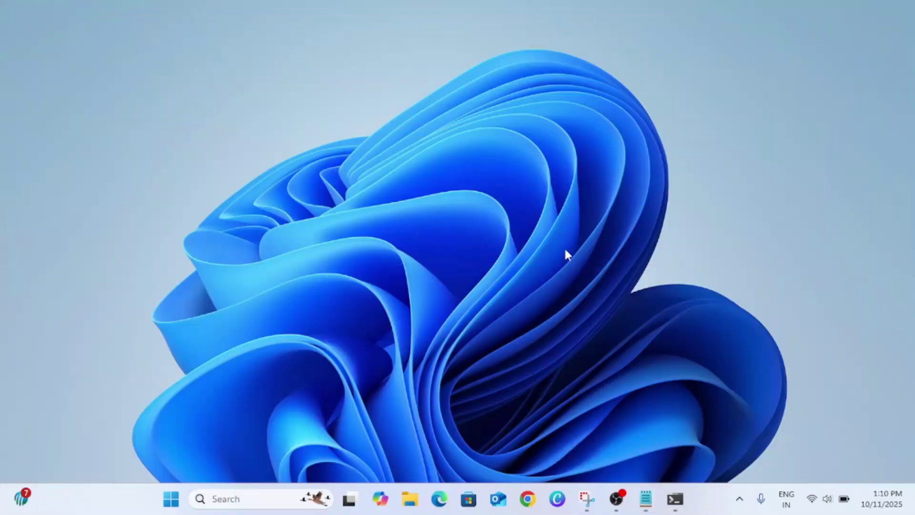
{"action": "left_click", "coordinate": [409, 498]}
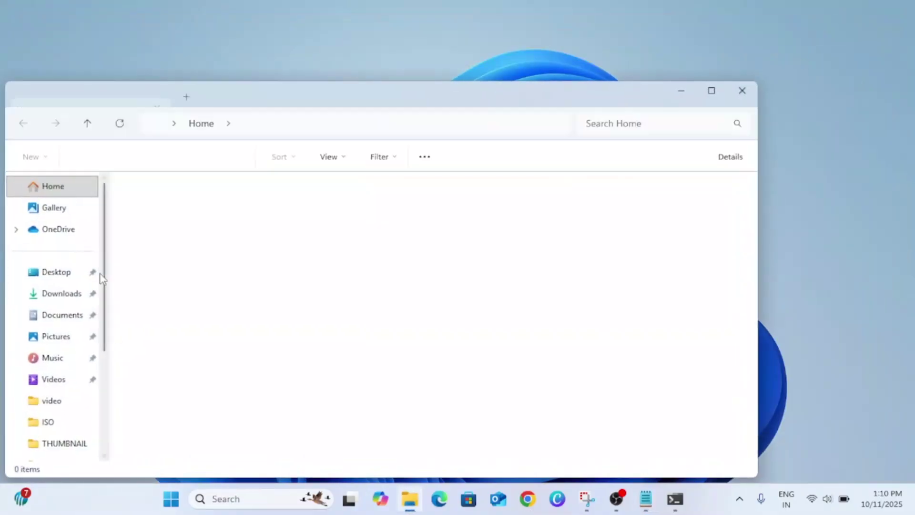
{"action": "left_click", "coordinate": [62, 295]}
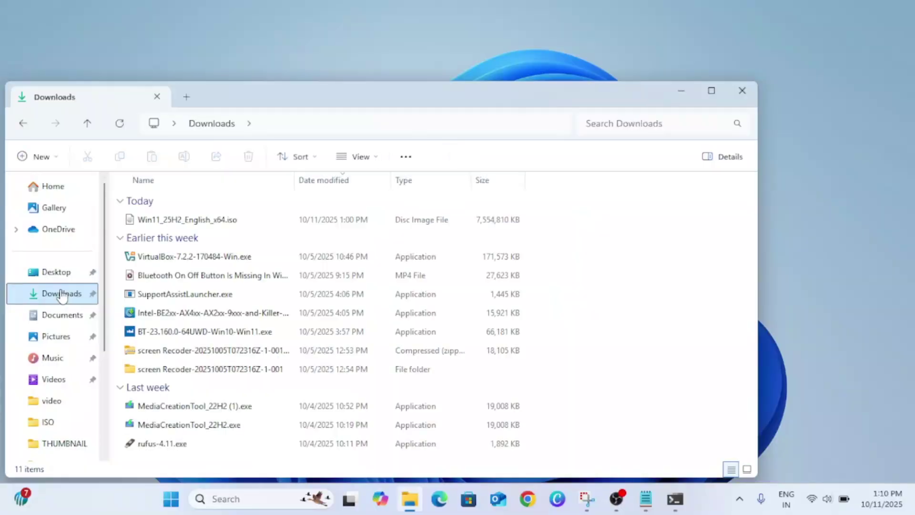
{"action": "left_click", "coordinate": [211, 220]}
{"action": "left_click", "coordinate": [712, 90]}
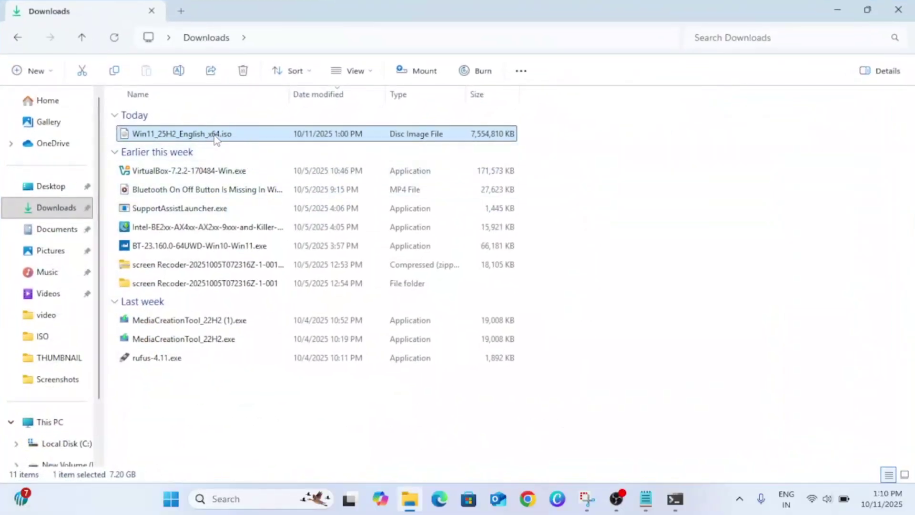
{"action": "right_click", "coordinate": [214, 136]}
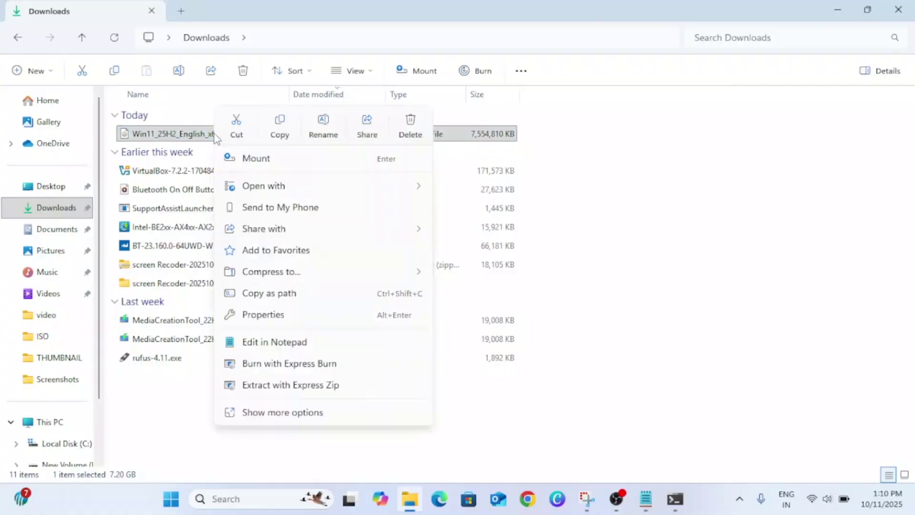
{"action": "left_click", "coordinate": [269, 164]}
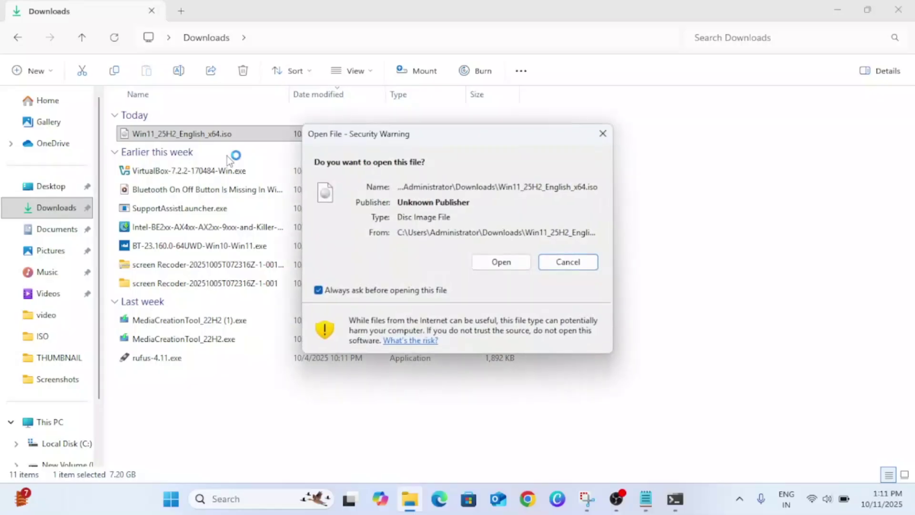
{"action": "left_click", "coordinate": [500, 262]}
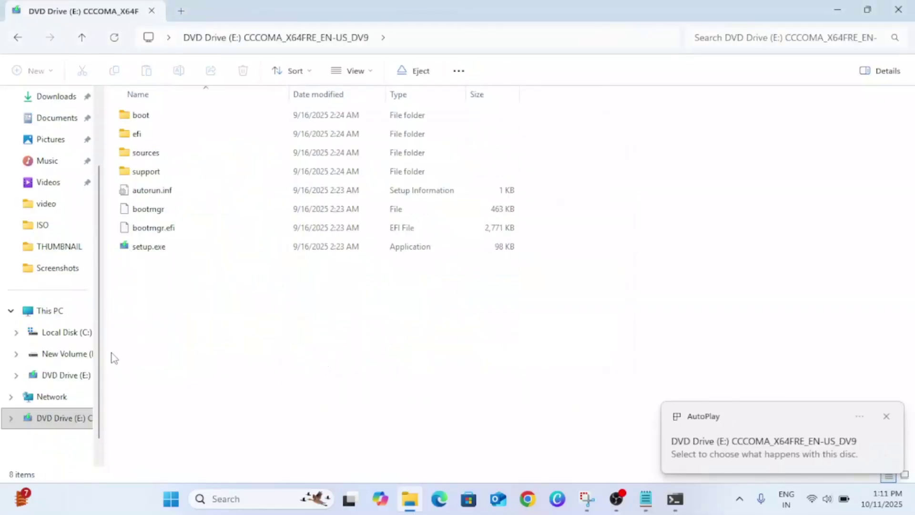
Step: Open the mounted DVD Drive (E:) and run setup.exe as administrator
{"action": "left_click", "coordinate": [56, 311]}
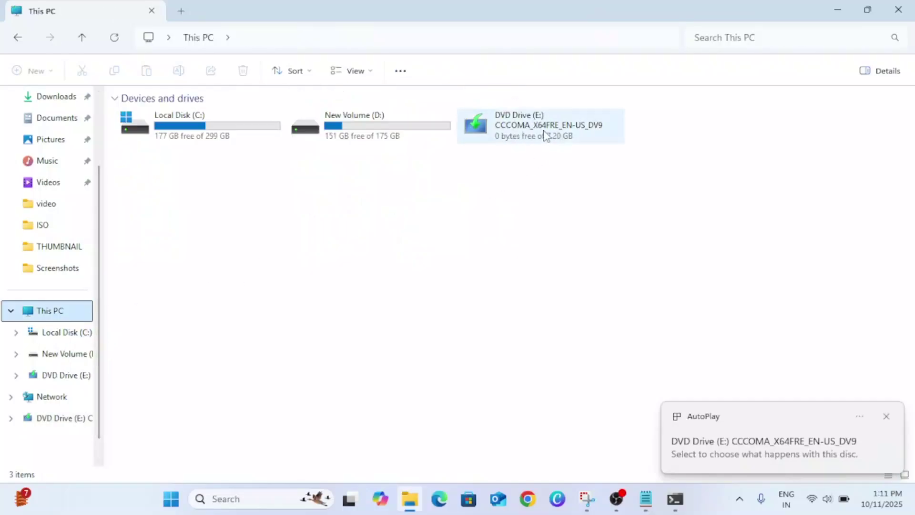
{"action": "left_click", "coordinate": [514, 132]}
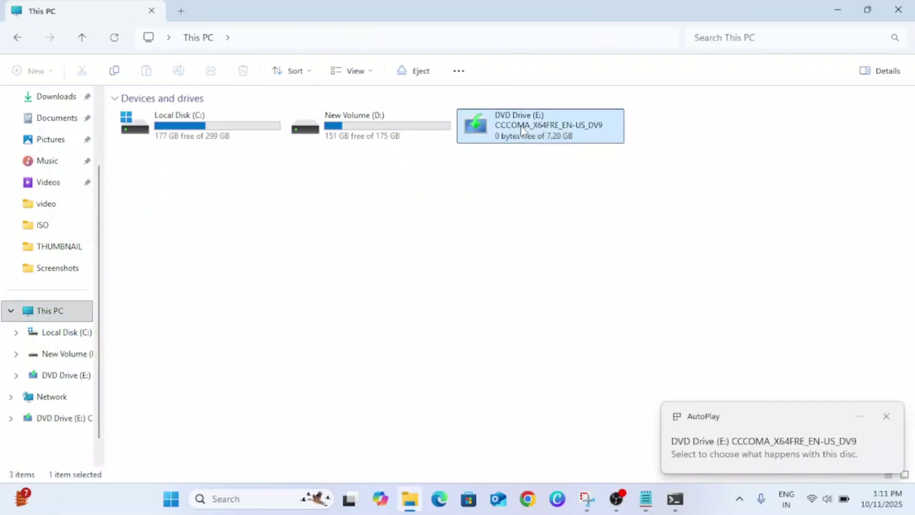
{"action": "right_click", "coordinate": [523, 130]}
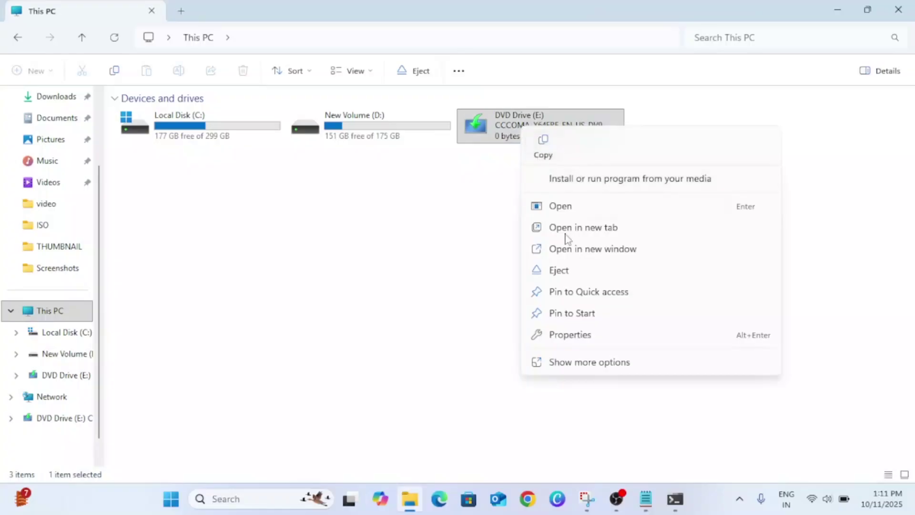
{"action": "left_click", "coordinate": [580, 208]}
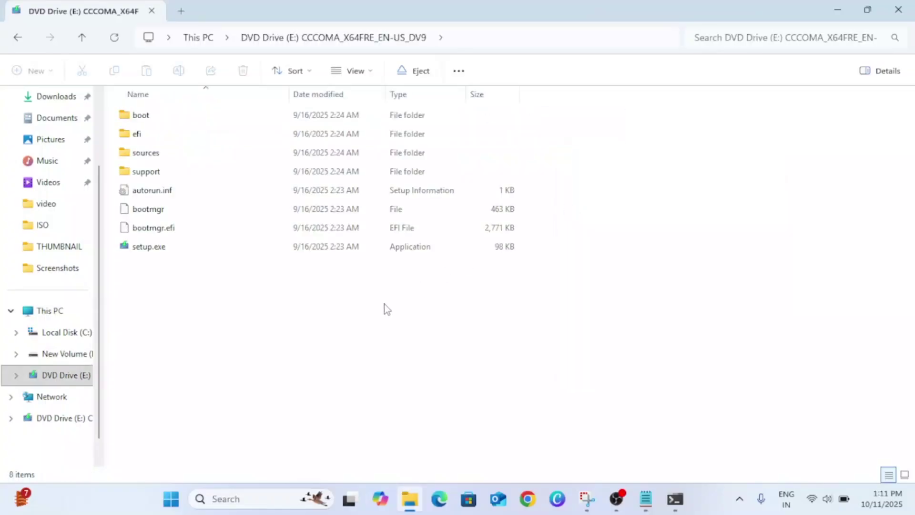
{"action": "left_click", "coordinate": [153, 248]}
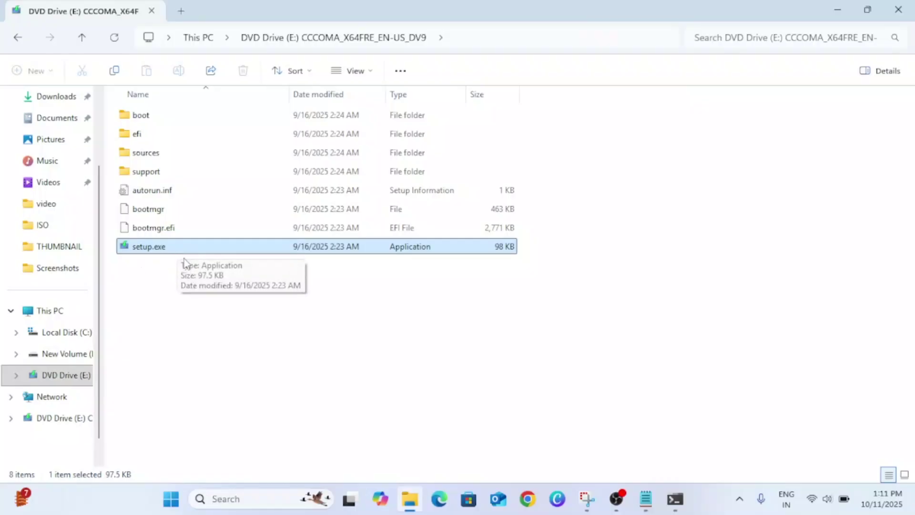
{"action": "right_click", "coordinate": [164, 252]}
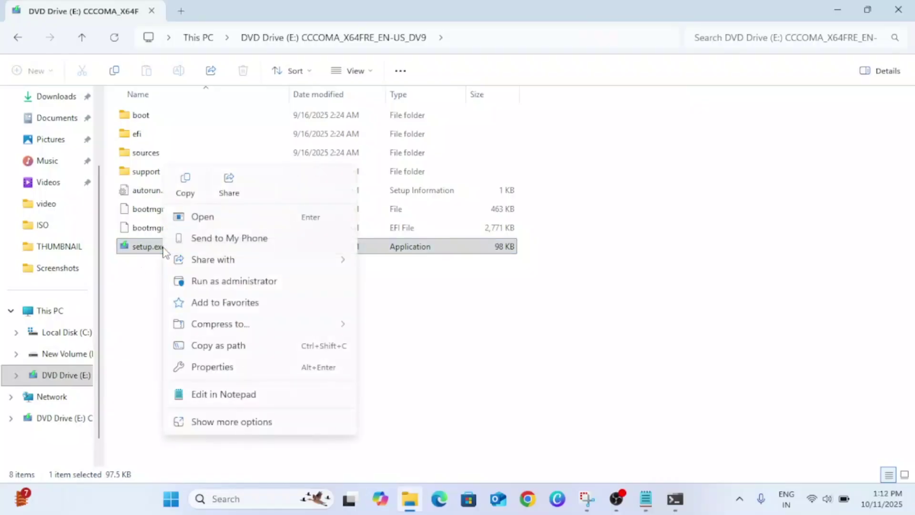
{"action": "left_click", "coordinate": [245, 283]}
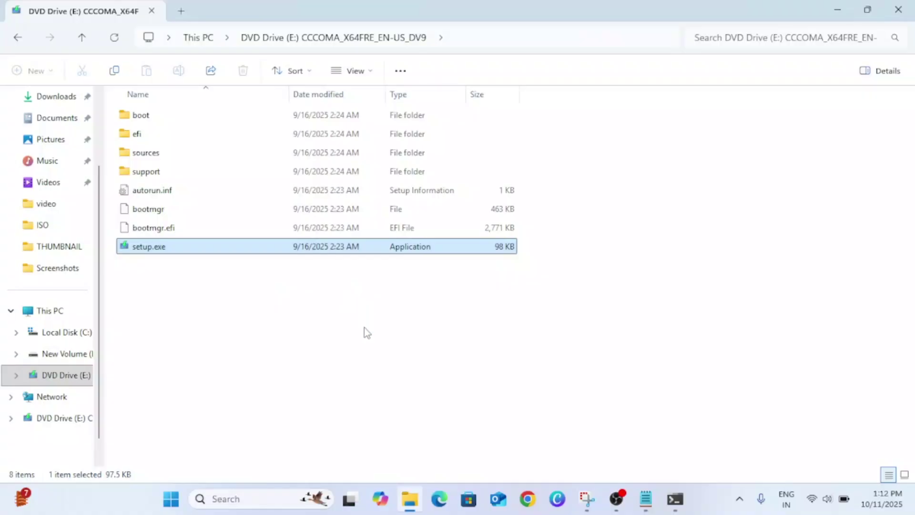
Step: Minimize File Explorer and refresh the desktop
{"action": "left_click", "coordinate": [837, 11]}
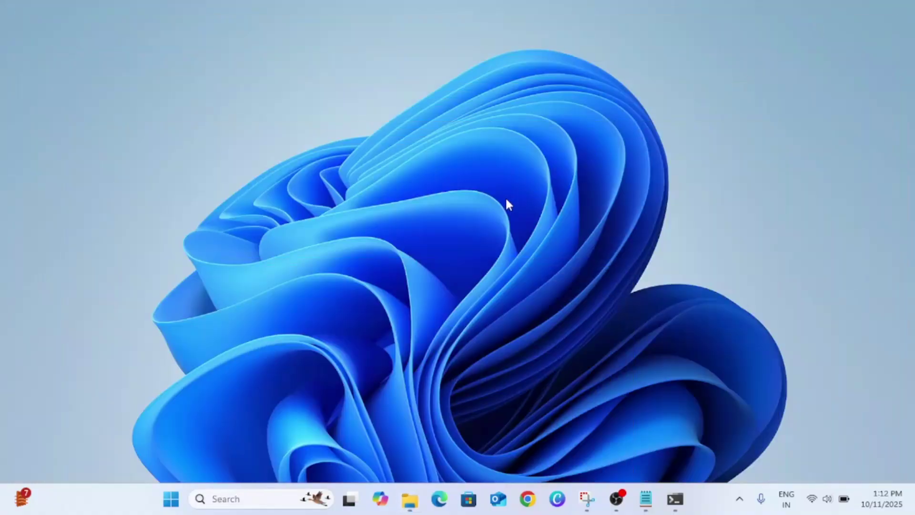
{"action": "right_click", "coordinate": [464, 195]}
{"action": "left_click", "coordinate": [505, 251]}
{"action": "right_click", "coordinate": [465, 219]}
Step: Refresh the desktop, then keep Setup downloading updates, drivers and optional features and continue
{"action": "left_click", "coordinate": [510, 273]}
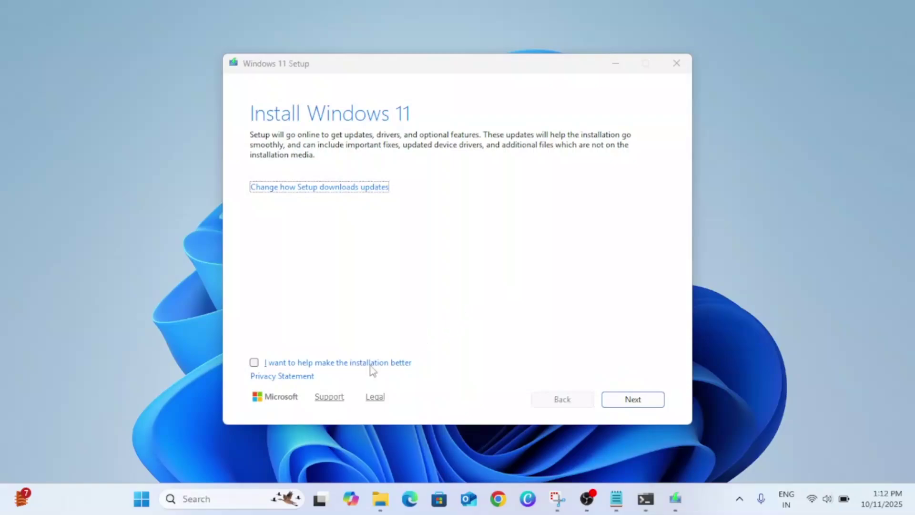
{"action": "left_click", "coordinate": [254, 362]}
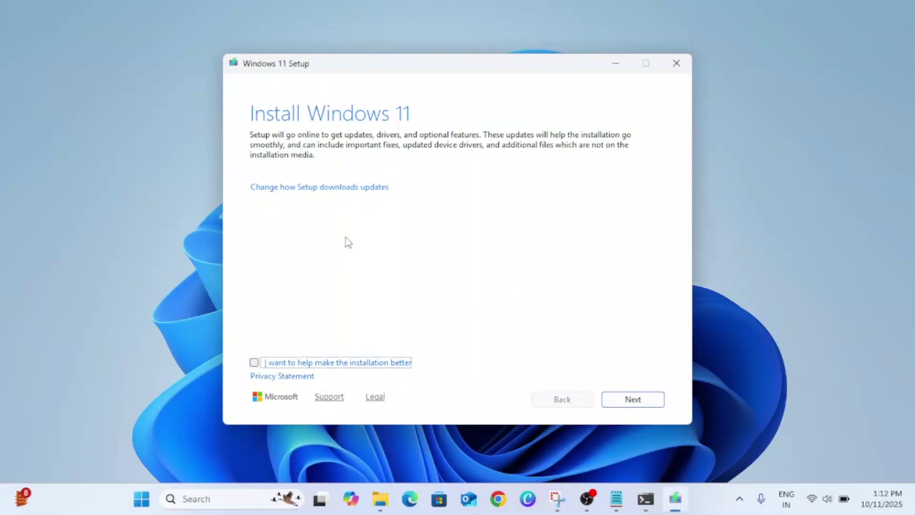
{"action": "left_click", "coordinate": [353, 187]}
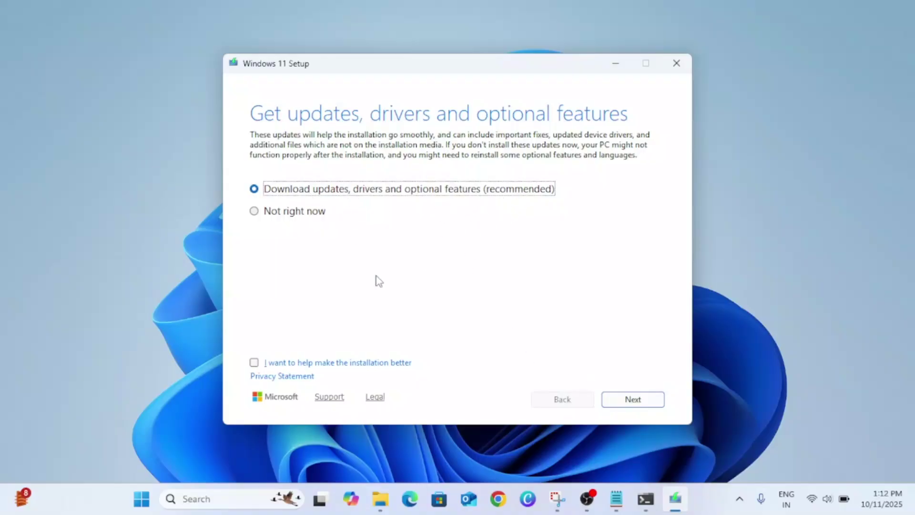
{"action": "left_click", "coordinate": [646, 401]}
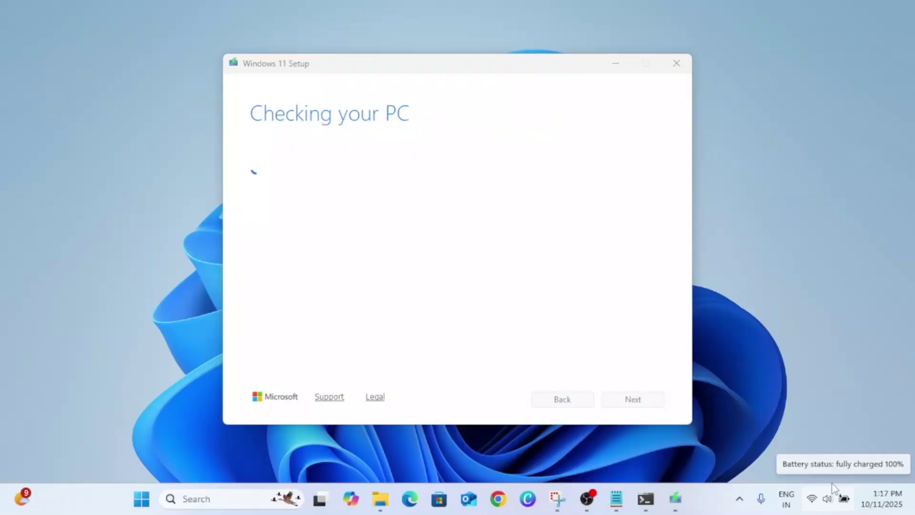
Step: Return File Explorer to This PC's drive list and minimize it to reveal Setup
{"action": "left_click", "coordinate": [381, 499]}
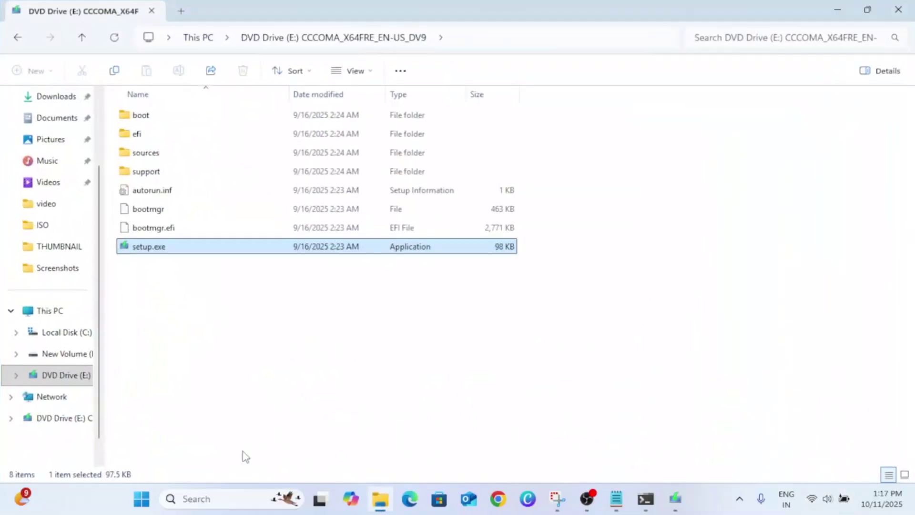
{"action": "left_click", "coordinate": [38, 310]}
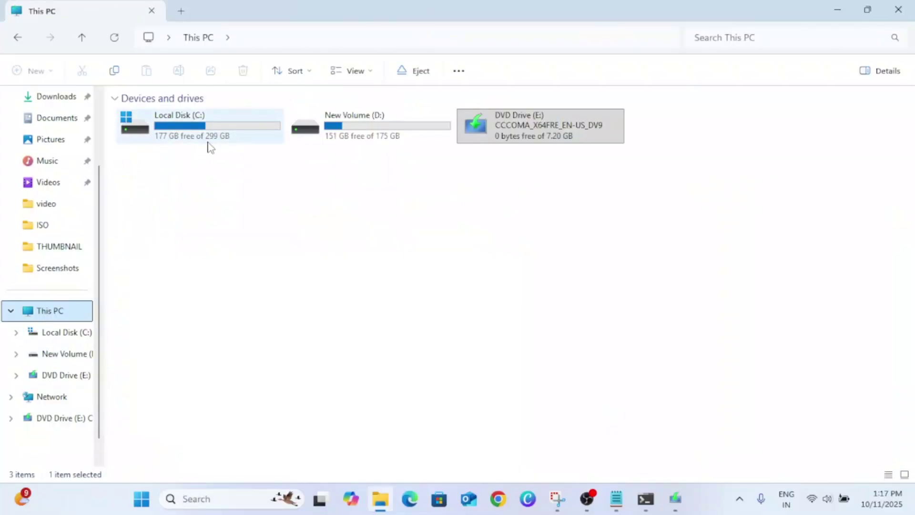
{"action": "left_click", "coordinate": [837, 17]}
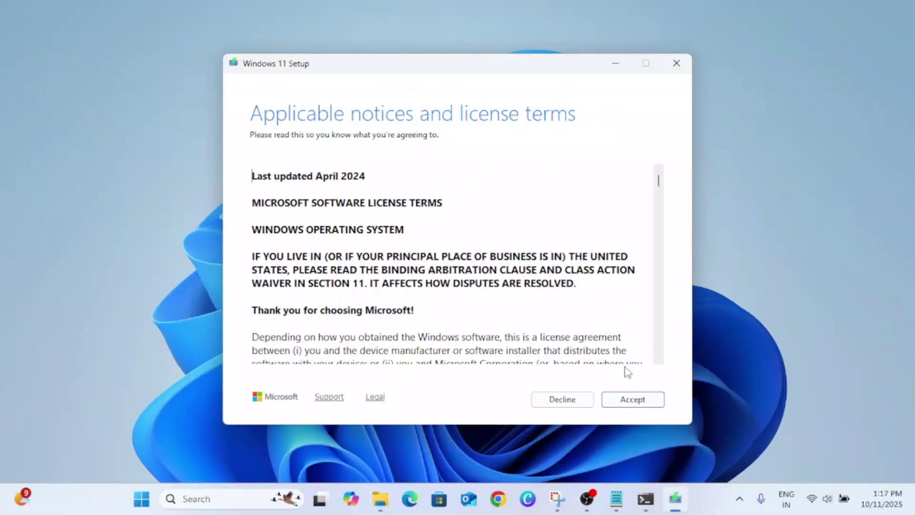
Step: Accept the Windows 11 license terms and let Setup get updates, then switch to PowerShell
{"action": "left_click", "coordinate": [632, 400]}
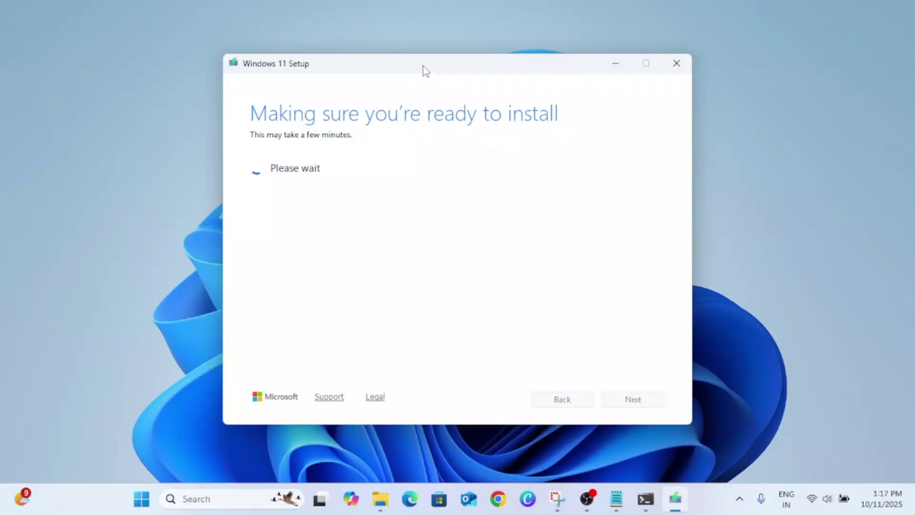
{"action": "left_click_drag", "start_coordinate": [425, 70], "coordinate": [412, 70]}
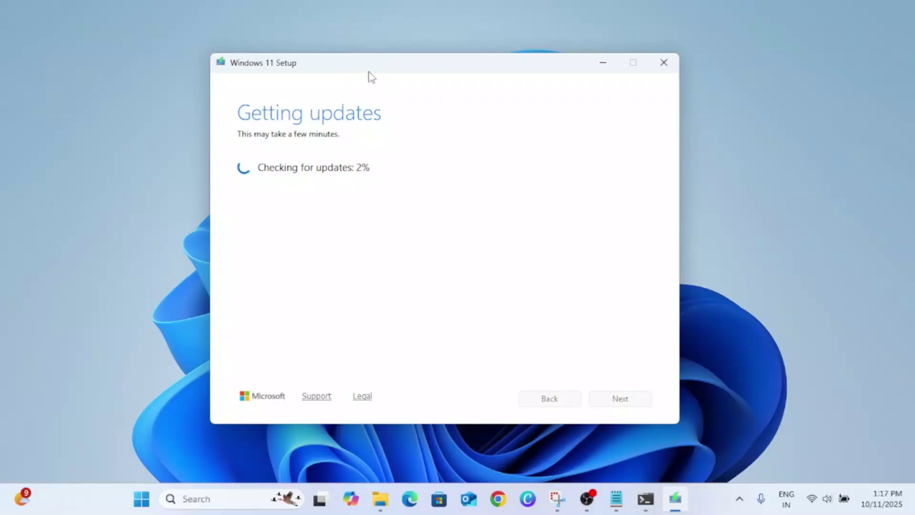
{"action": "left_click_drag", "start_coordinate": [410, 73], "coordinate": [431, 68]}
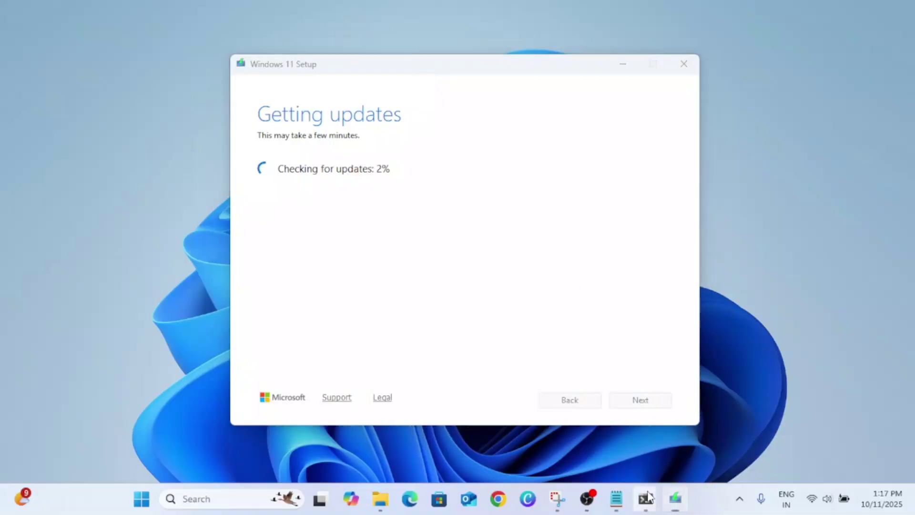
{"action": "mouse_move", "coordinate": [646, 499]}
{"action": "left_click", "coordinate": [739, 452]}
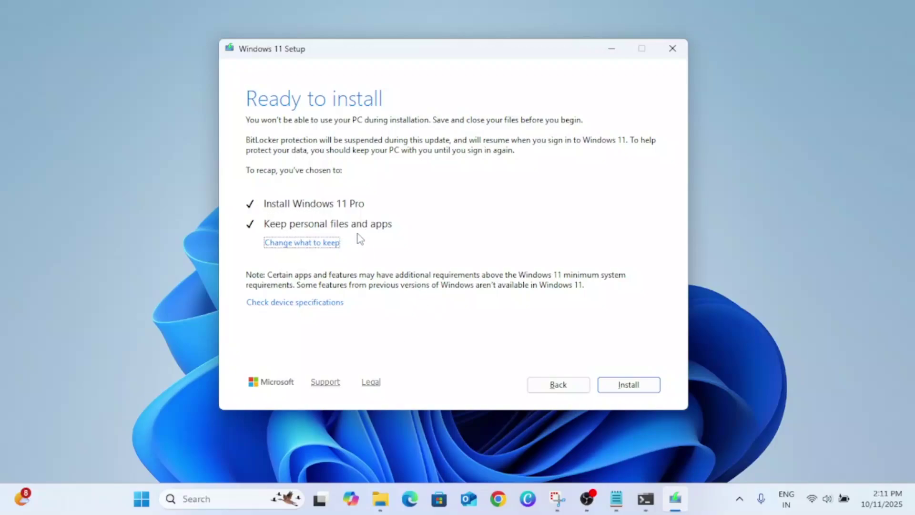
Step: Keep personal files and apps, accept the license terms, and run the upgrade to completion
{"action": "left_click", "coordinate": [305, 244]}
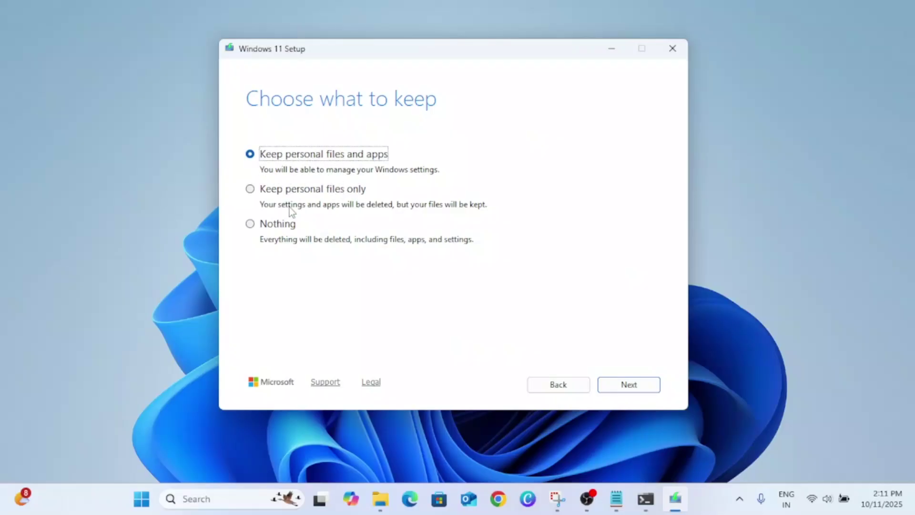
{"action": "left_click", "coordinate": [548, 384]}
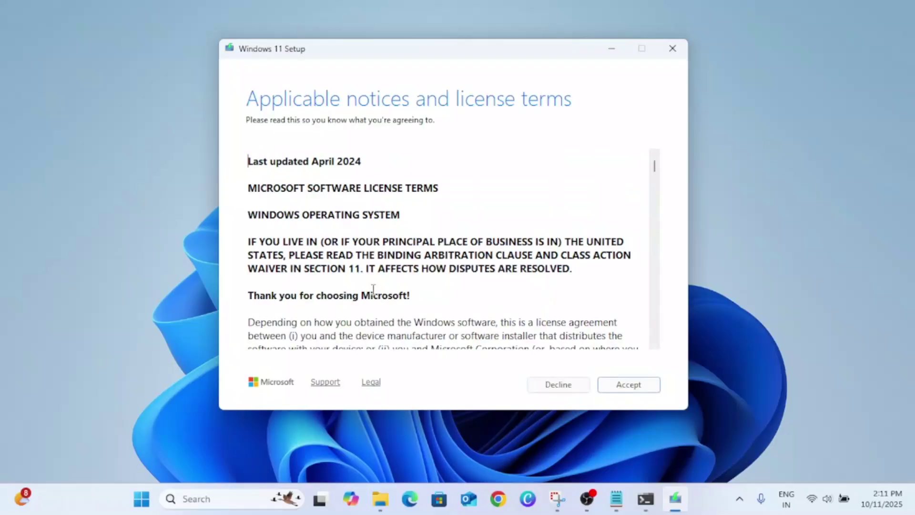
{"action": "left_click", "coordinate": [642, 390]}
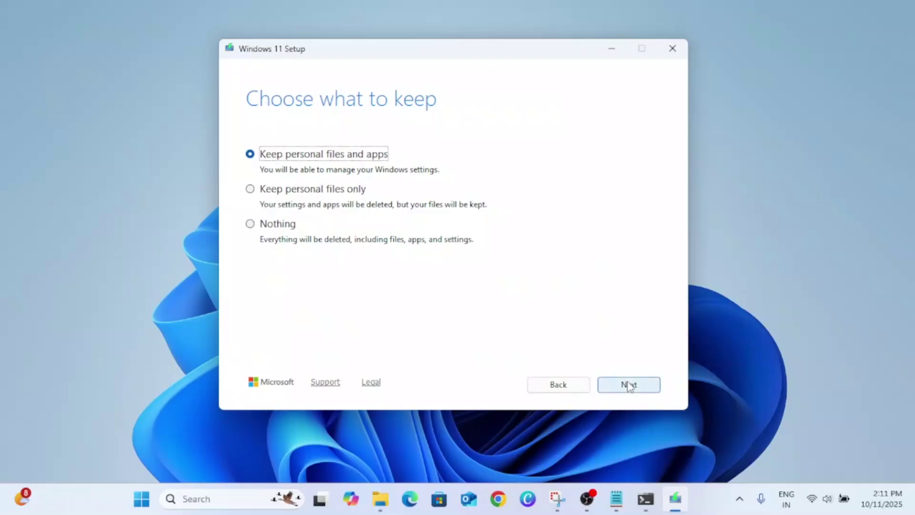
{"action": "left_click", "coordinate": [629, 385]}
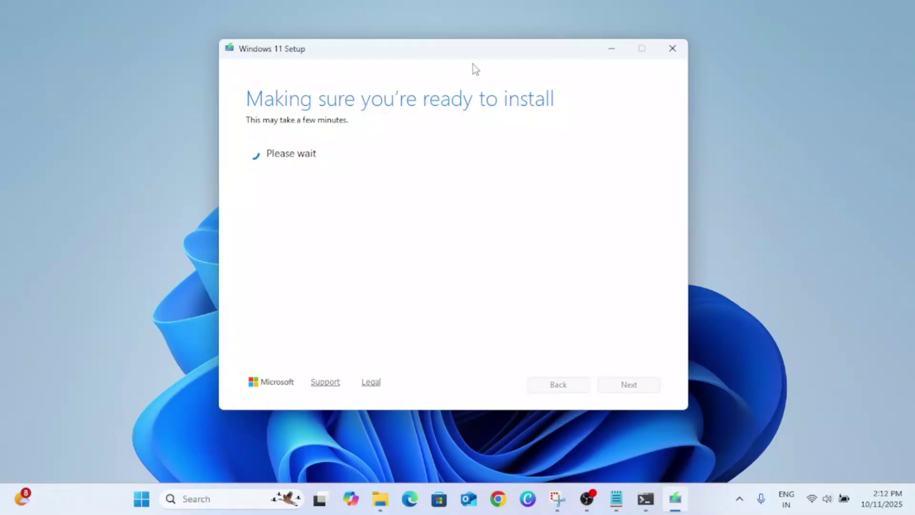
{"action": "left_click_drag", "start_coordinate": [472, 56], "coordinate": [466, 54]}
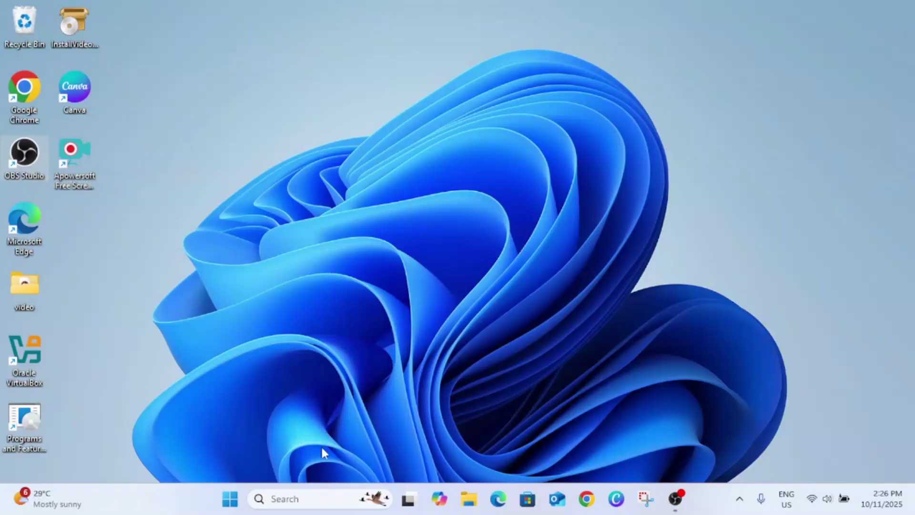
Step: Run winver and centre About Windows, showing Version 25H2 (OS Build 26200.6725)
{"action": "left_click", "coordinate": [321, 497]}
{"action": "type", "text": "winv"}
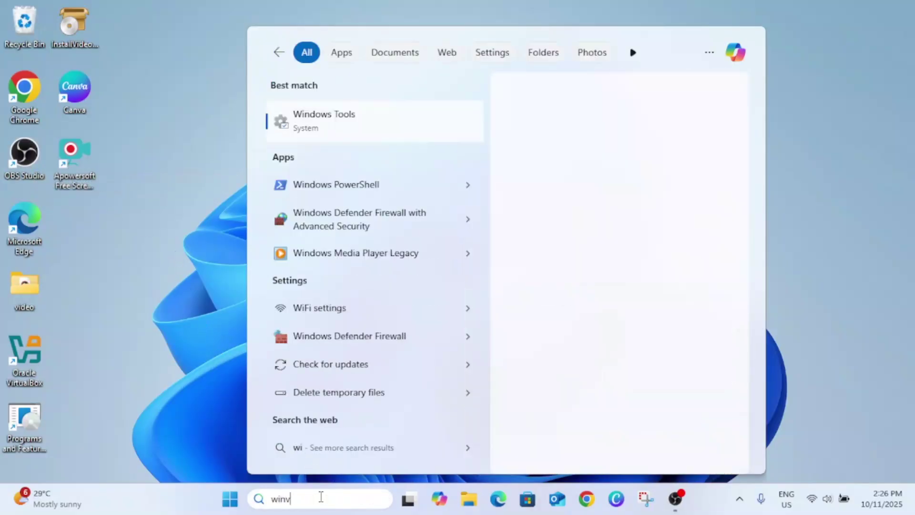
{"action": "type", "text": "er"}
{"action": "key", "text": "Return"}
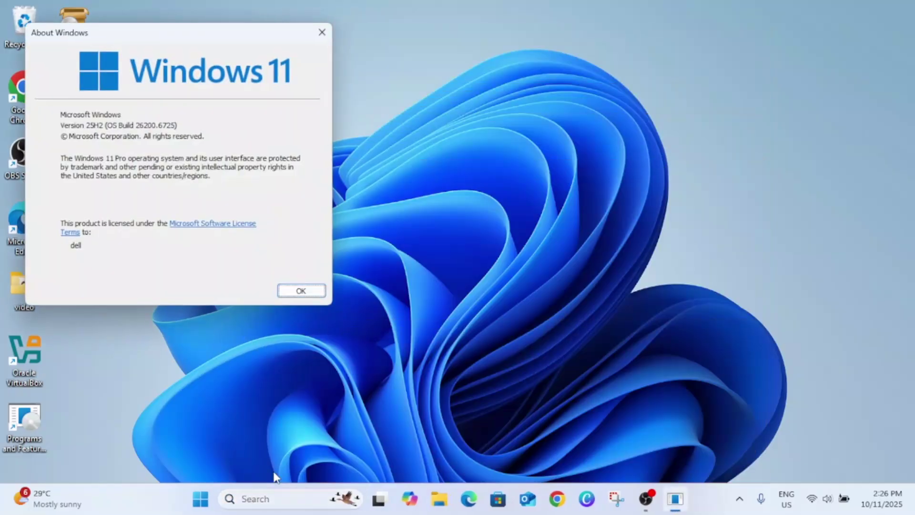
{"action": "left_click_drag", "start_coordinate": [205, 32], "coordinate": [450, 72]}
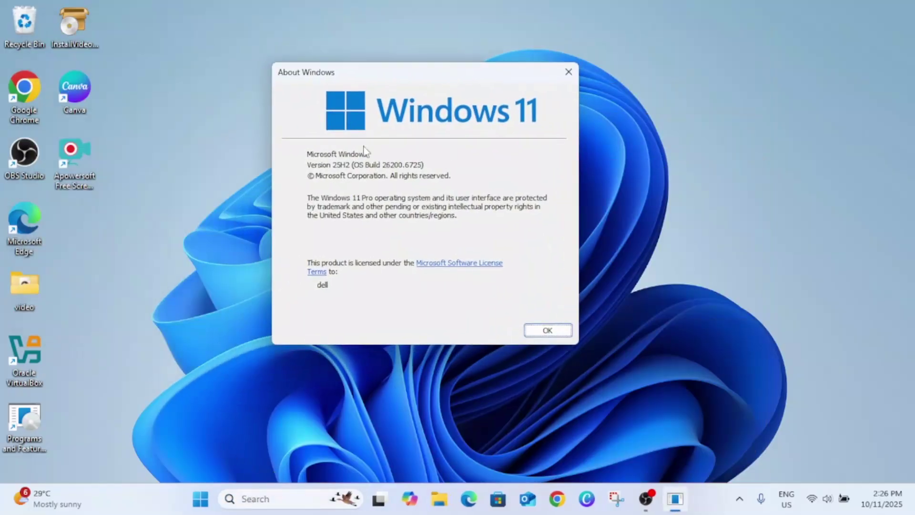